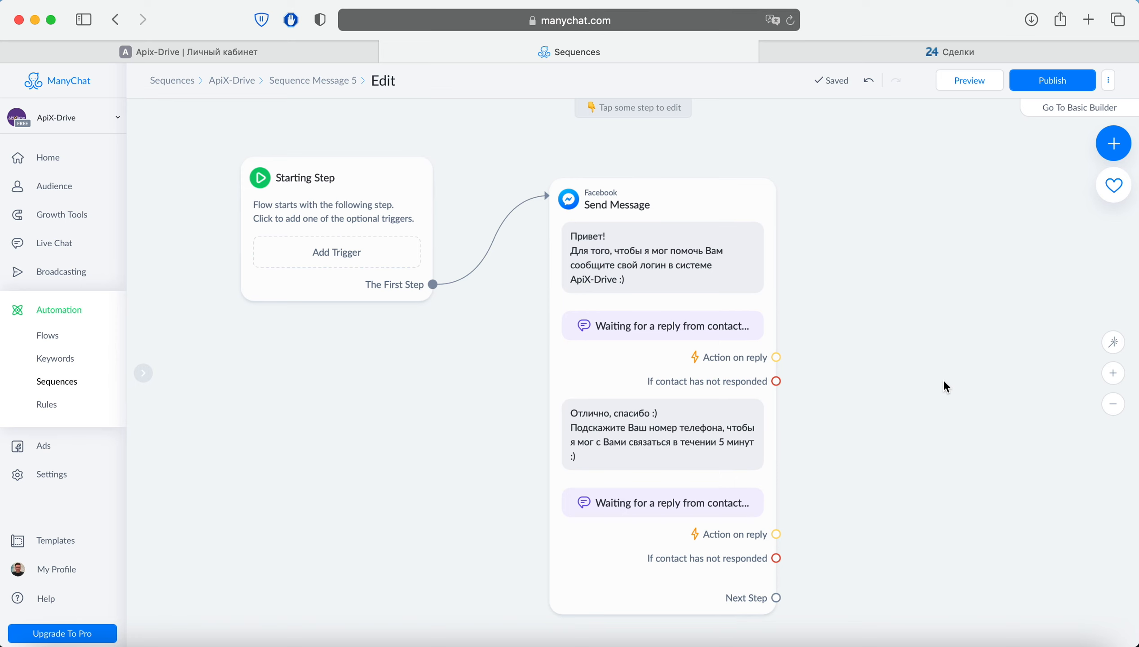
Switch to ApiX-Drive and create a new connection with ManyChat as its data source system.
{"action": "left_click", "coordinate": [920, 51]}
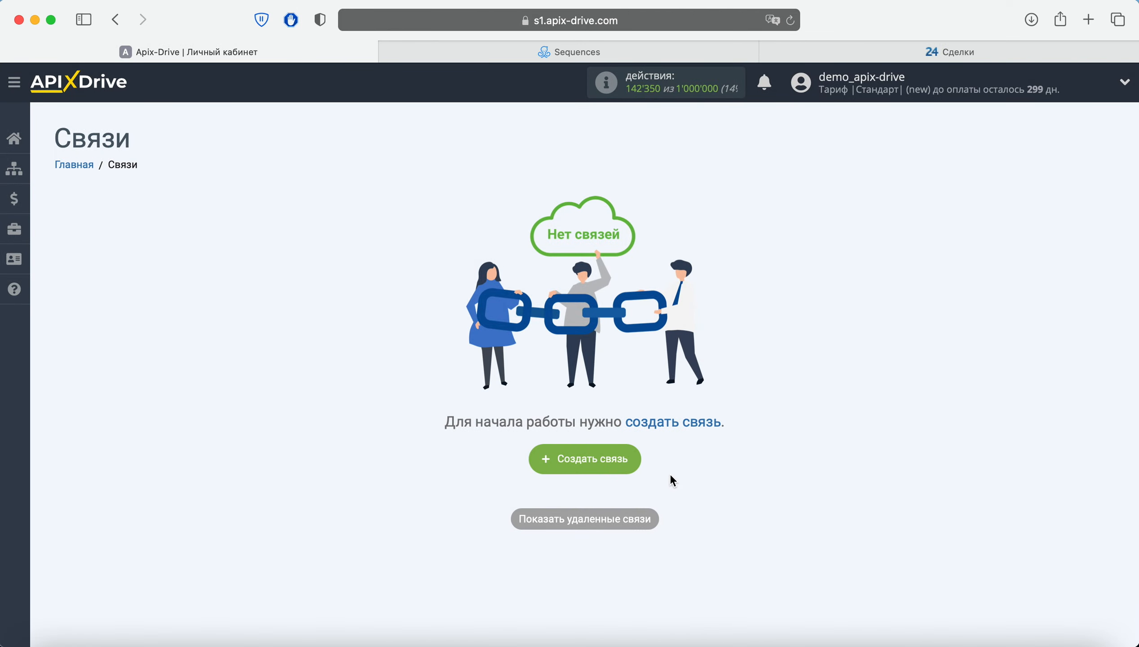
{"action": "left_click", "coordinate": [629, 463]}
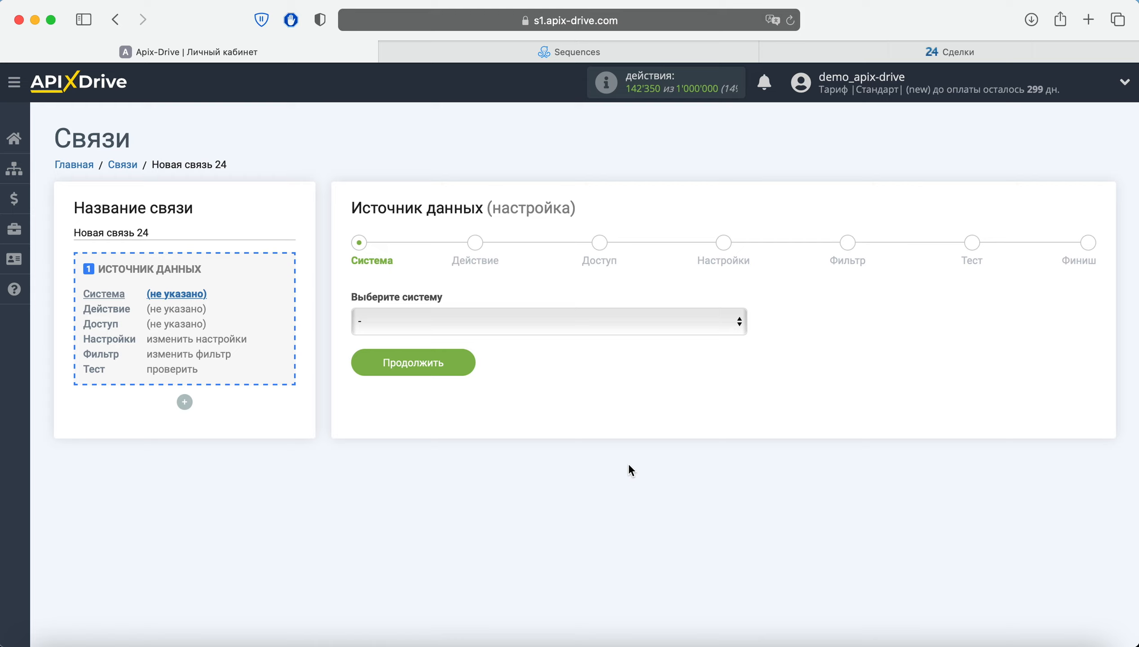
{"action": "left_click", "coordinate": [581, 326]}
{"action": "scroll", "coordinate": [579, 453], "scroll_direction": "down", "scroll_amount": 10}
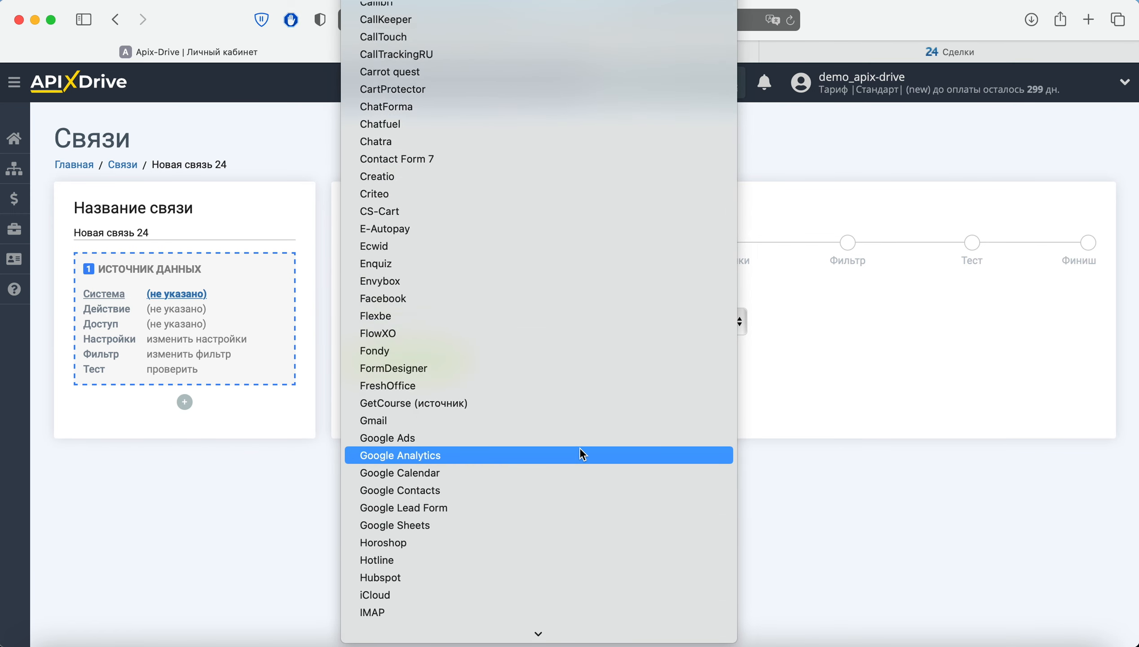
{"action": "scroll", "coordinate": [582, 454], "scroll_direction": "down", "scroll_amount": 15}
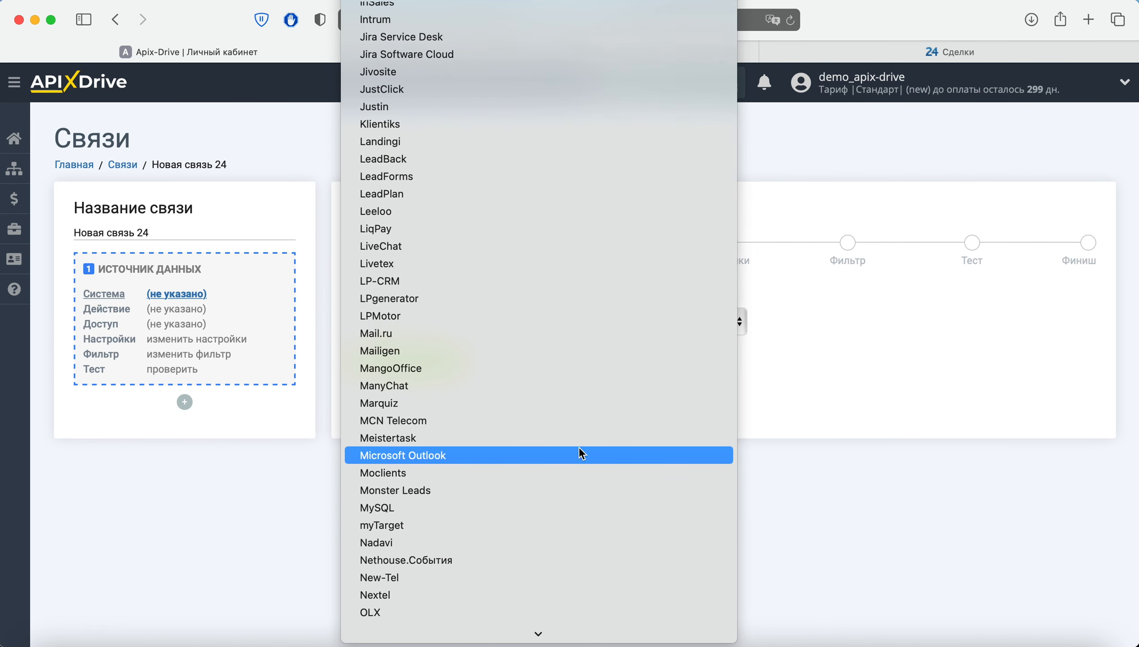
{"action": "left_click", "coordinate": [541, 387]}
{"action": "left_click", "coordinate": [454, 369]}
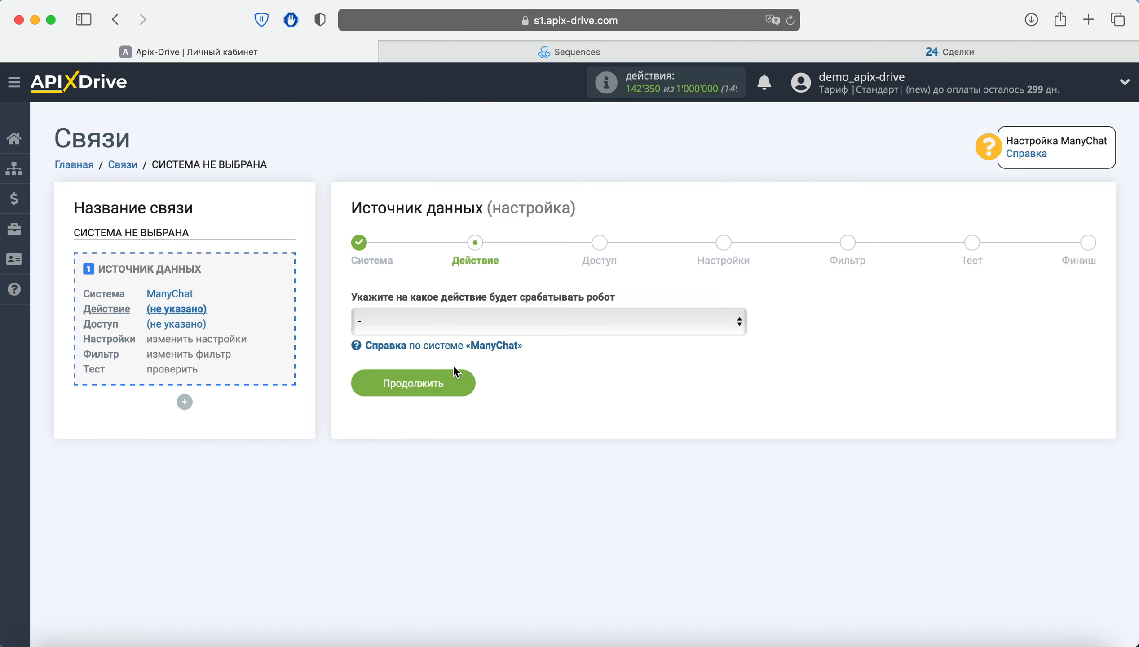
Set the ManyChat source action to "Получить данные" and continue to the access stage.
{"action": "left_click", "coordinate": [559, 320]}
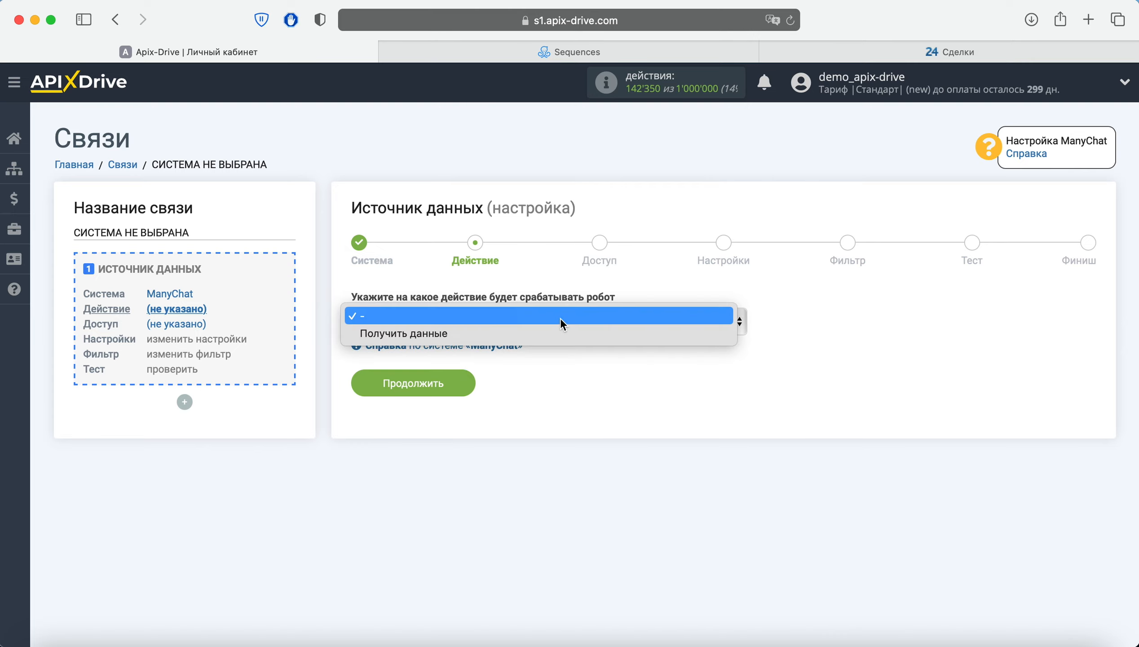
{"action": "left_click", "coordinate": [538, 336]}
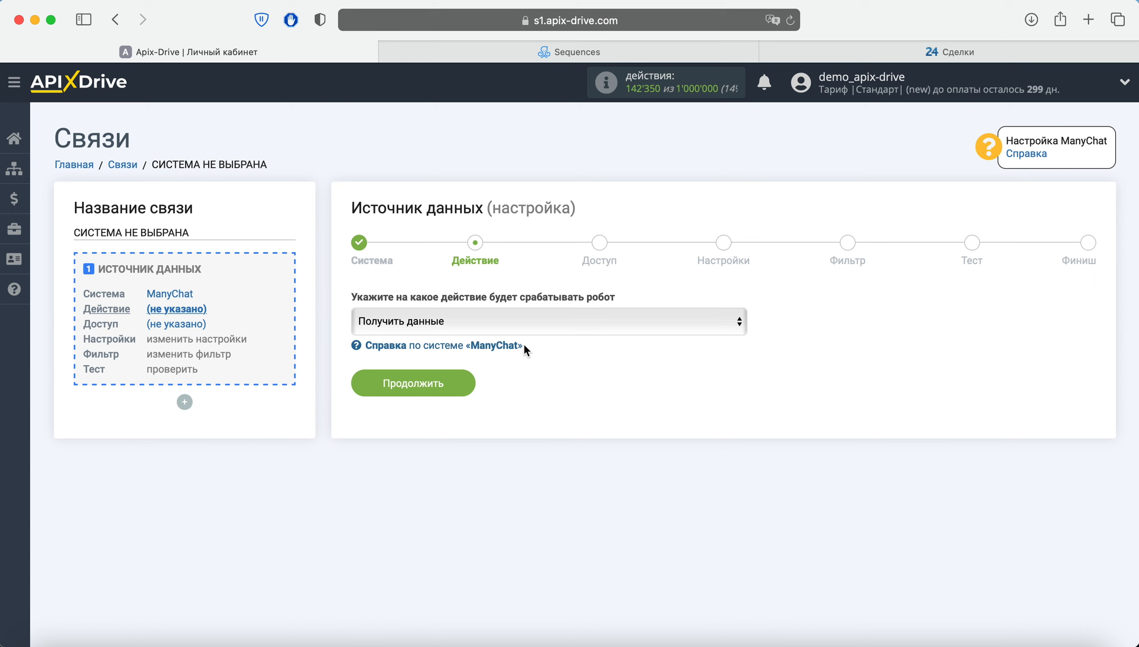
{"action": "left_click", "coordinate": [446, 388]}
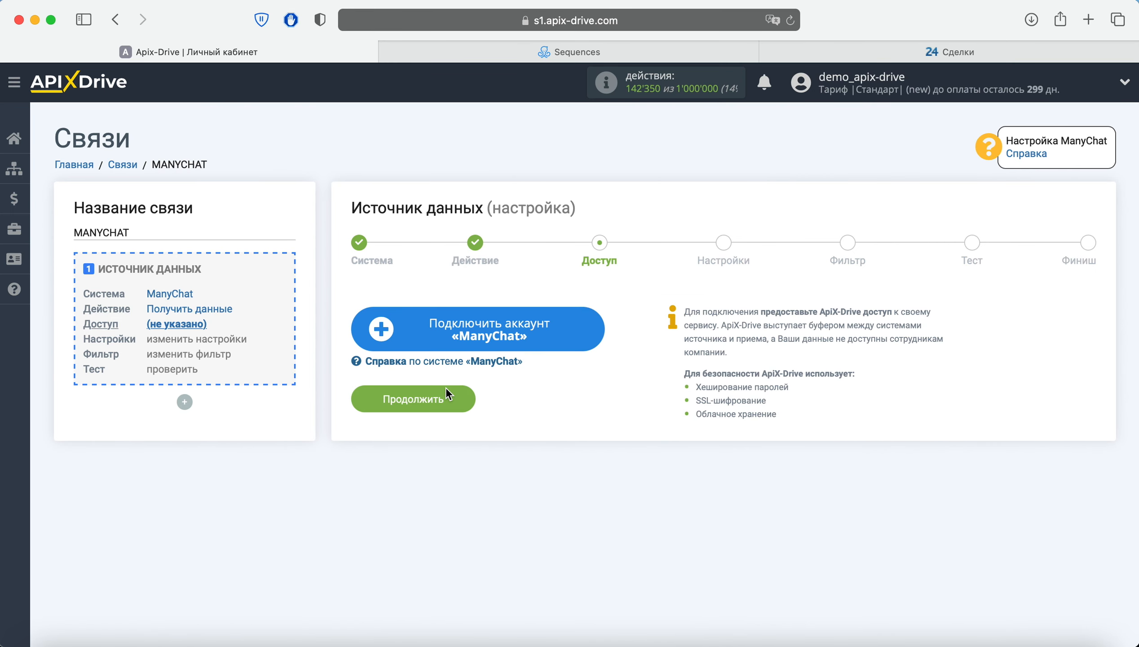
Connect a ManyChat account to the data source under its default name and continue to the source settings.
{"action": "left_click", "coordinate": [438, 336]}
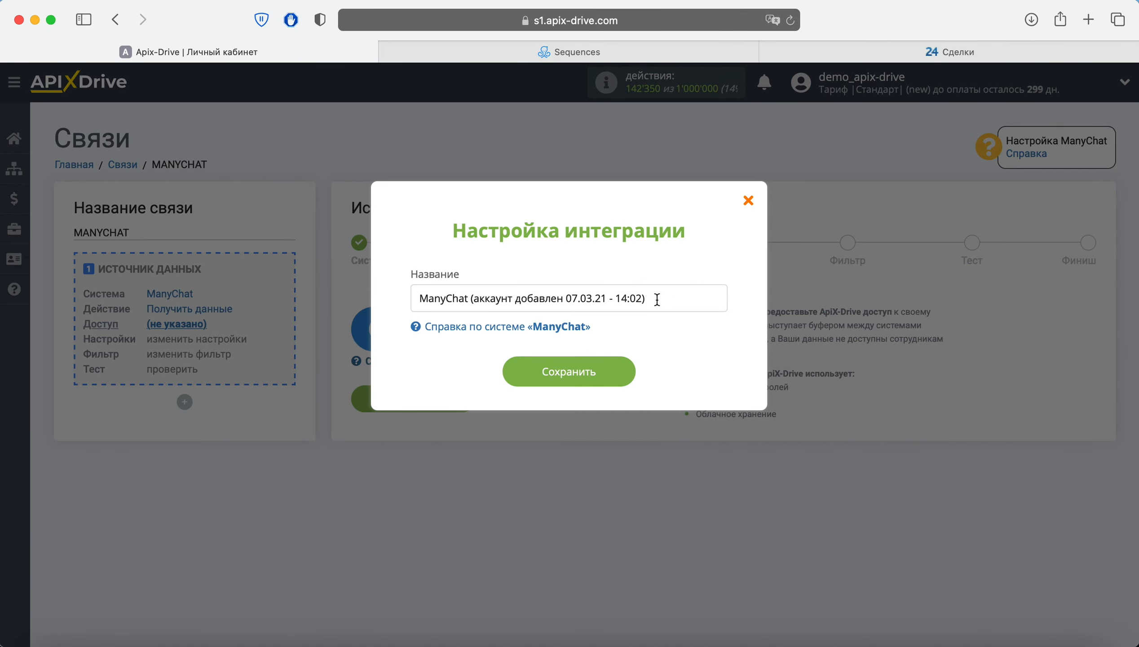
{"action": "left_click_drag", "start_coordinate": [666, 299], "coordinate": [415, 302]}
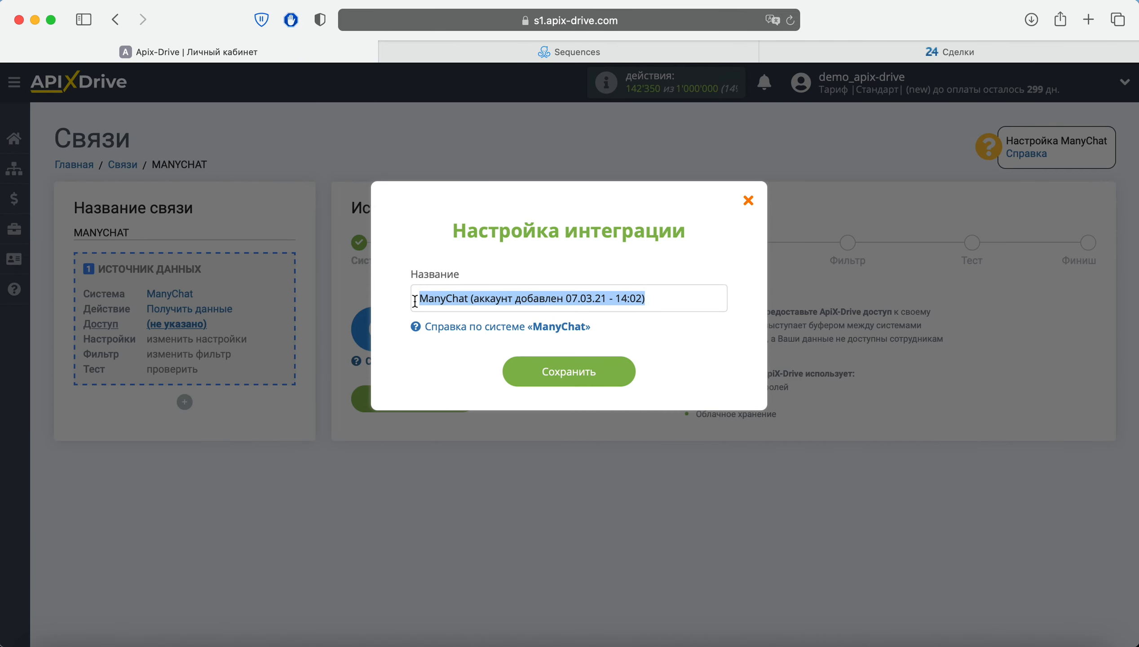
{"action": "left_click", "coordinate": [547, 371]}
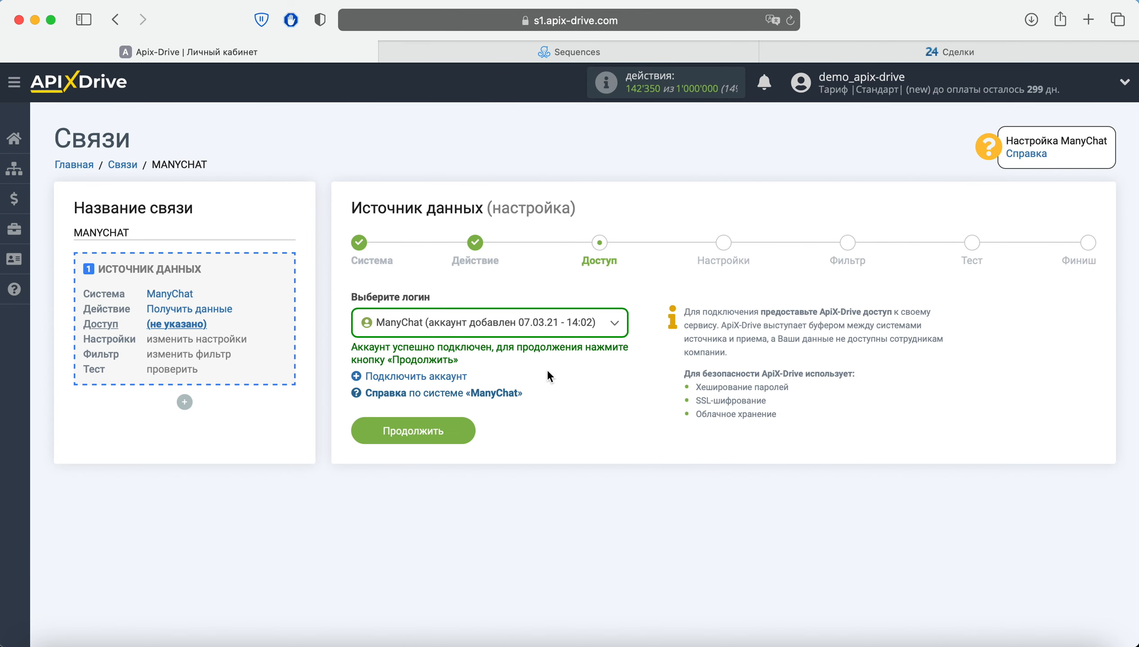
{"action": "left_click", "coordinate": [462, 429]}
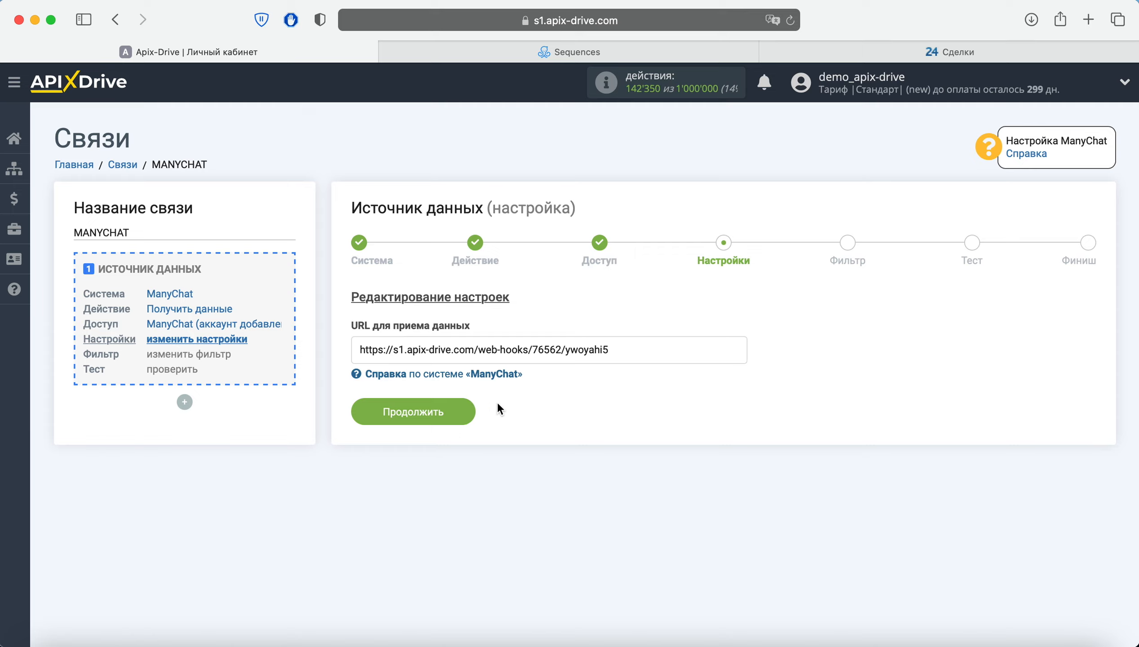
Copy the URL for receiving data from the source settings and switch to the ManyChat sequence editor.
{"action": "left_click_drag", "start_coordinate": [611, 352], "coordinate": [357, 353]}
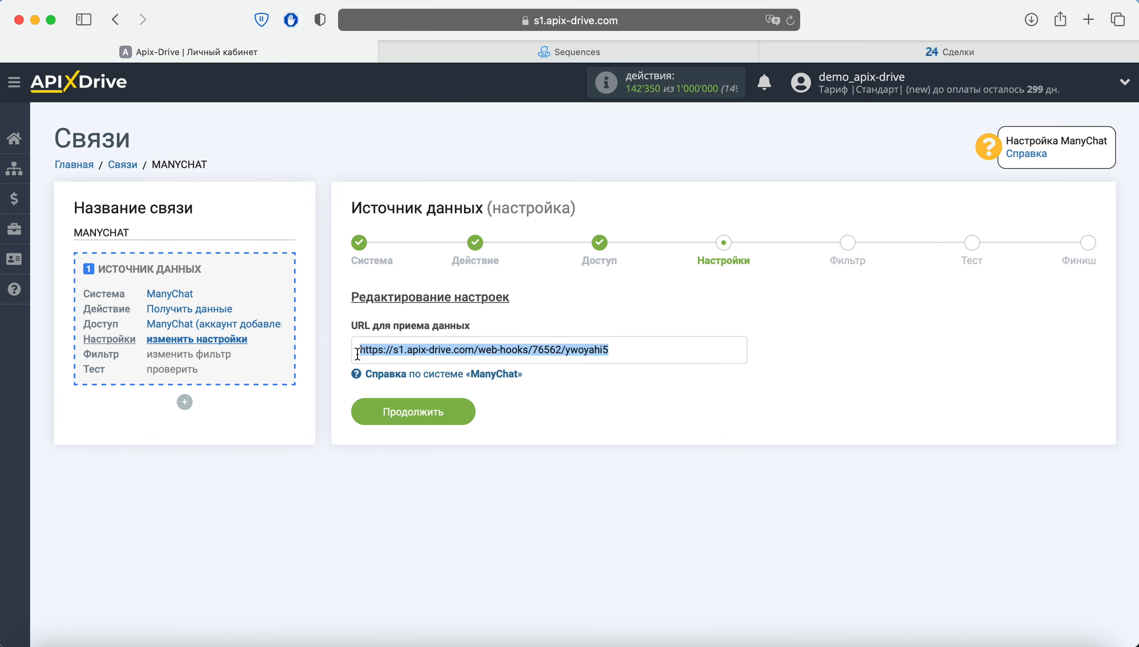
{"action": "right_click", "coordinate": [400, 349]}
{"action": "left_click", "coordinate": [454, 416]}
{"action": "left_click", "coordinate": [619, 57]}
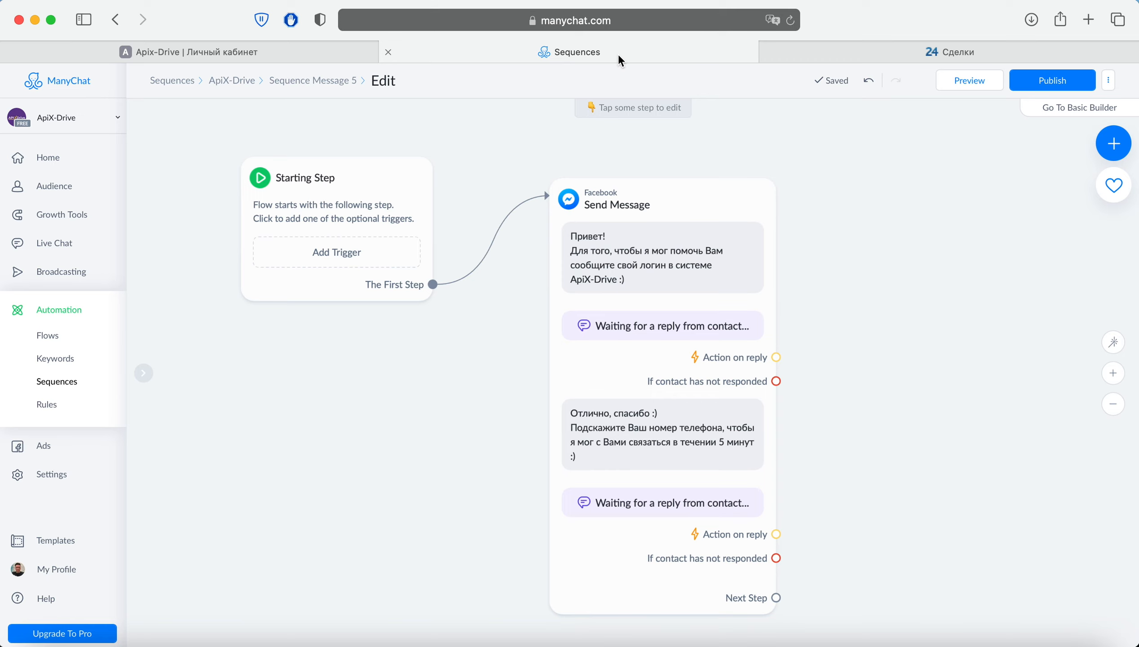
Add an Actions block beside the Send Message block and link the phone number question's "Action on reply" to it.
{"action": "left_click", "coordinate": [1113, 143]}
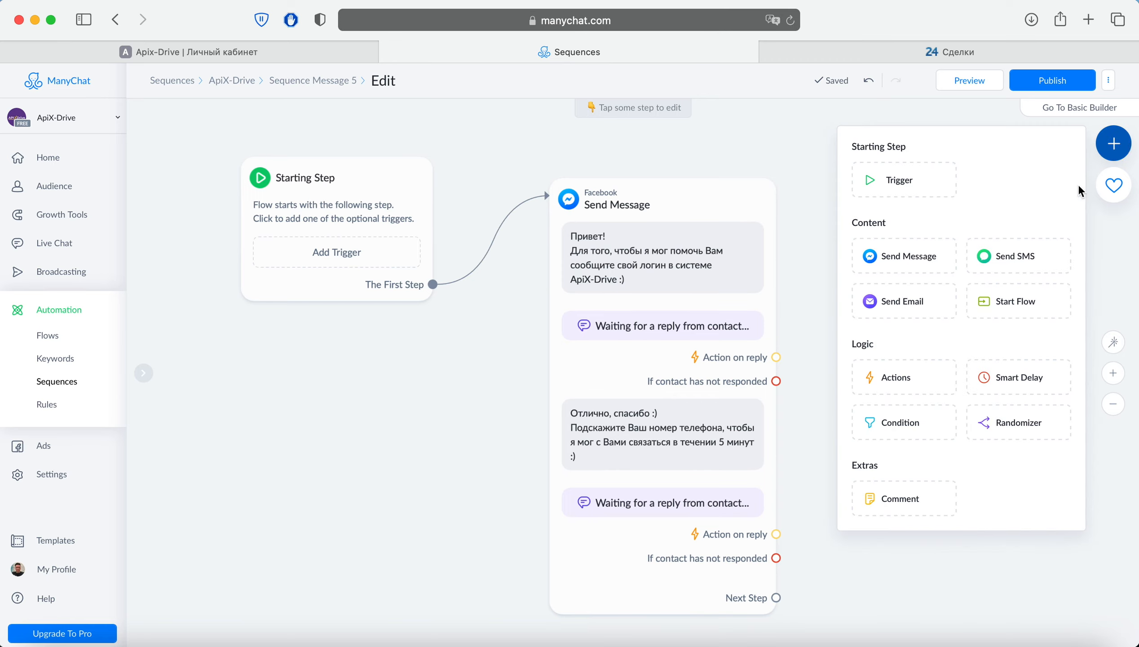
{"action": "left_click", "coordinate": [894, 381]}
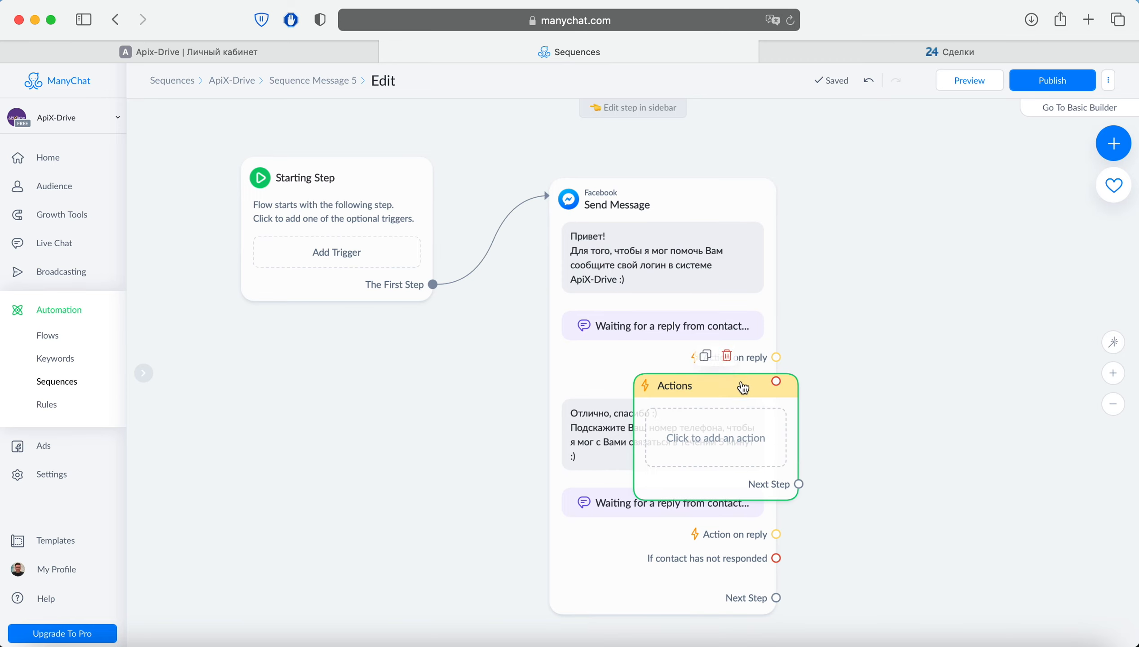
{"action": "left_click_drag", "start_coordinate": [739, 386], "coordinate": [925, 370]}
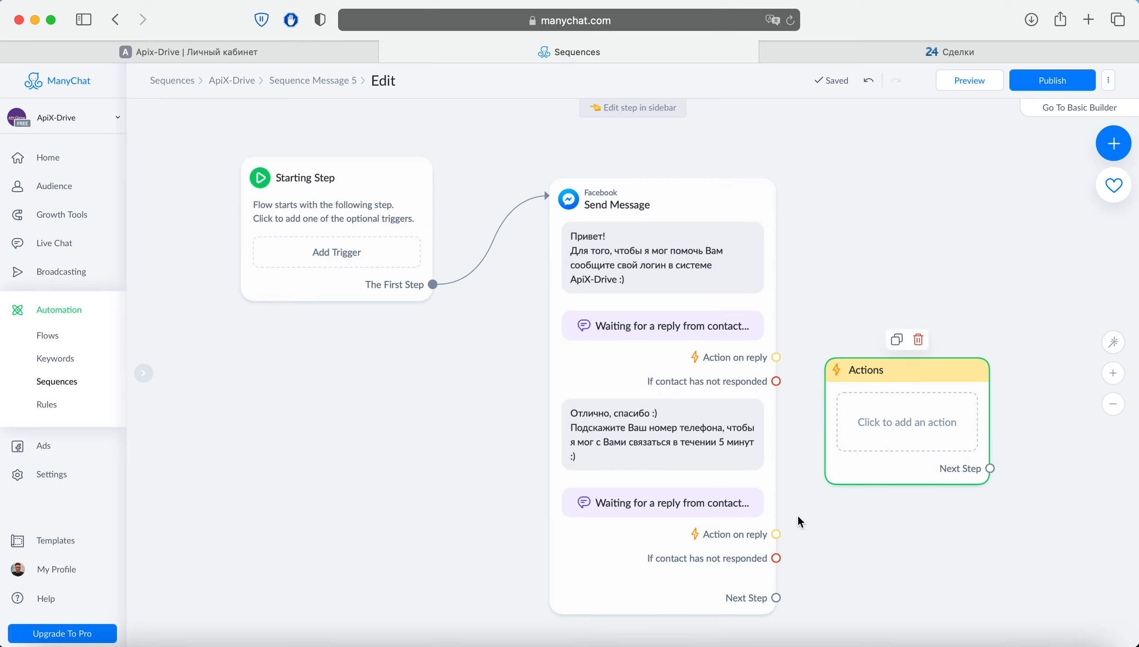
{"action": "left_click_drag", "start_coordinate": [776, 534], "coordinate": [922, 470]}
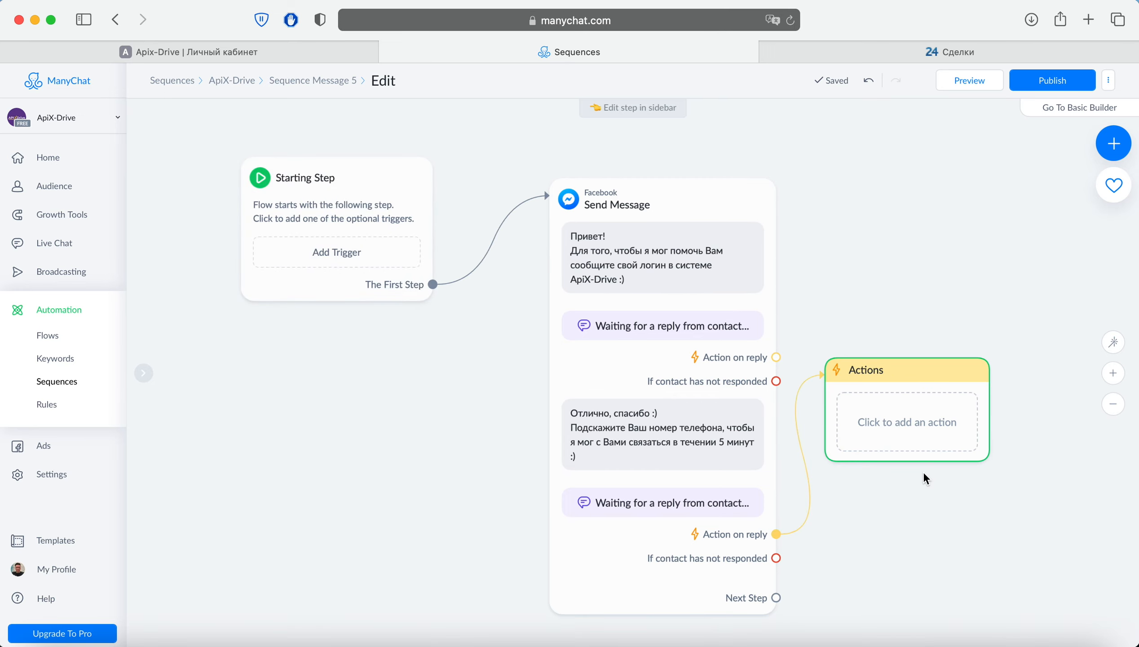
Add an External Request action to the new Actions block.
{"action": "left_click", "coordinate": [911, 382]}
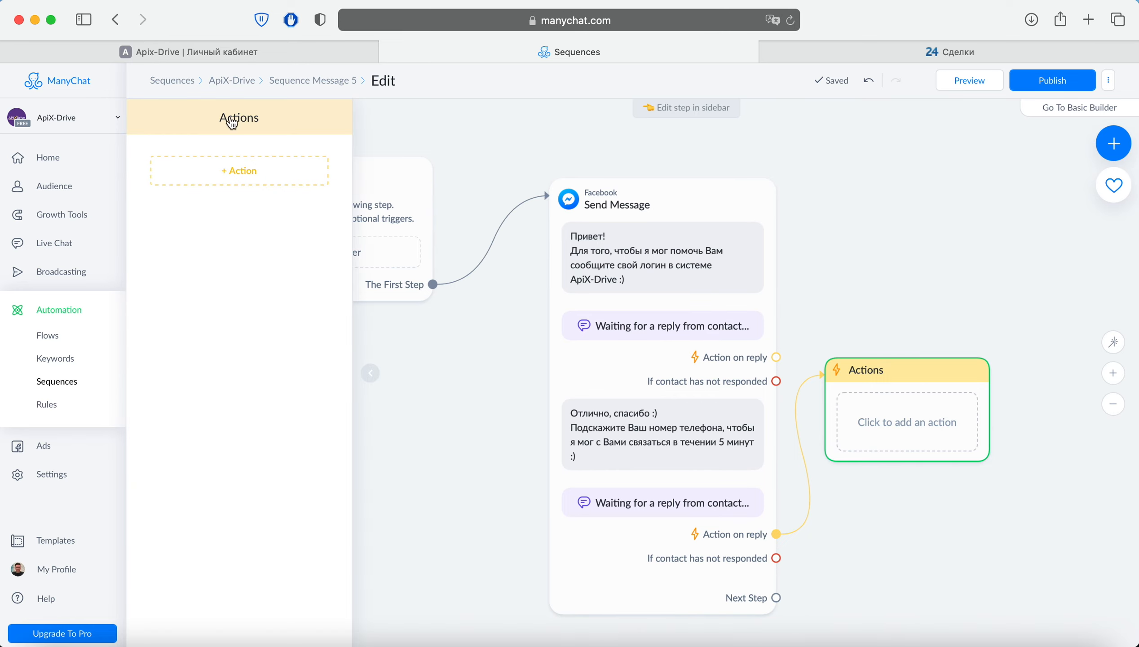
{"action": "left_click", "coordinate": [213, 170]}
{"action": "scroll", "coordinate": [251, 260], "scroll_direction": "down", "scroll_amount": 5}
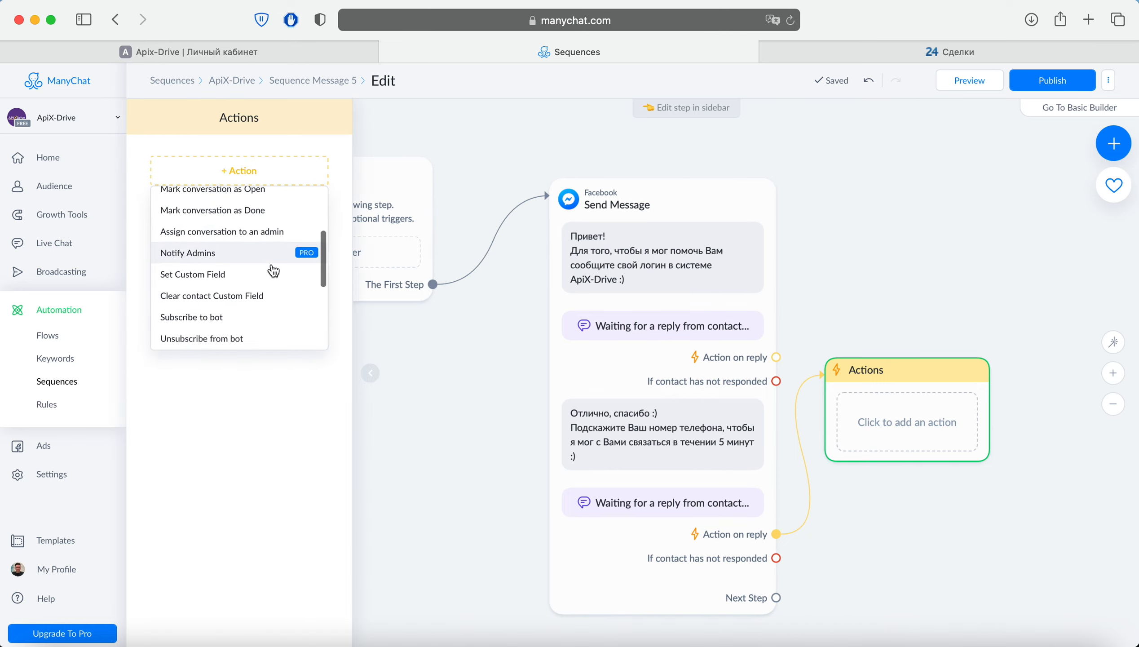
{"action": "left_click", "coordinate": [233, 298]}
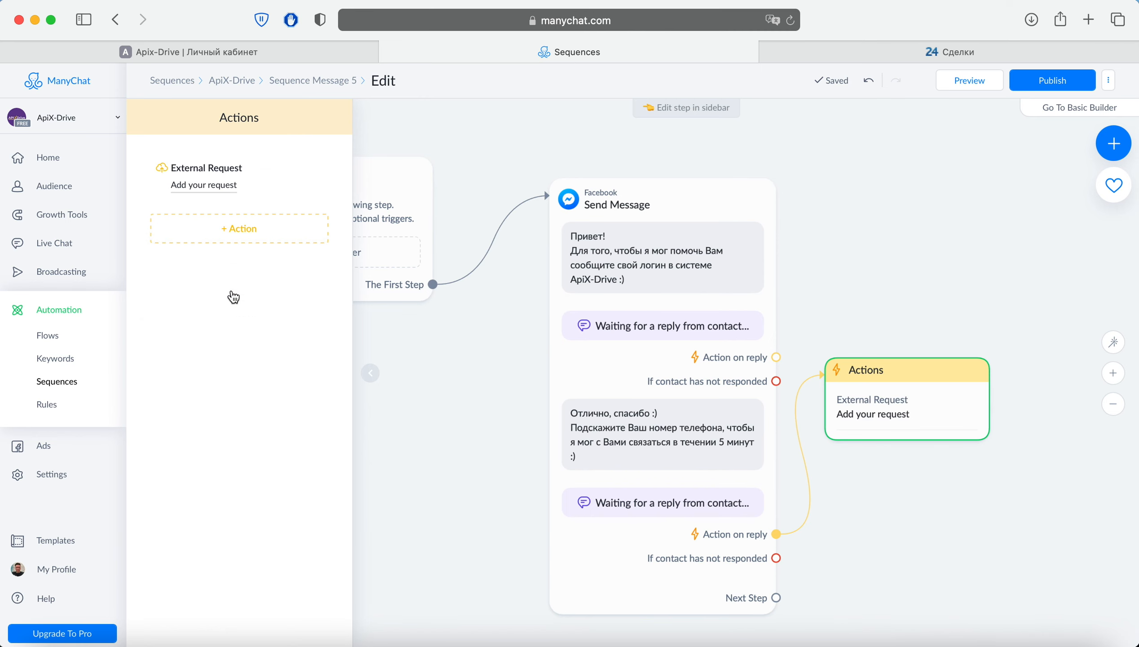
Open the external request for editing and paste the copied webhook address as its Request URL.
{"action": "left_click", "coordinate": [233, 172]}
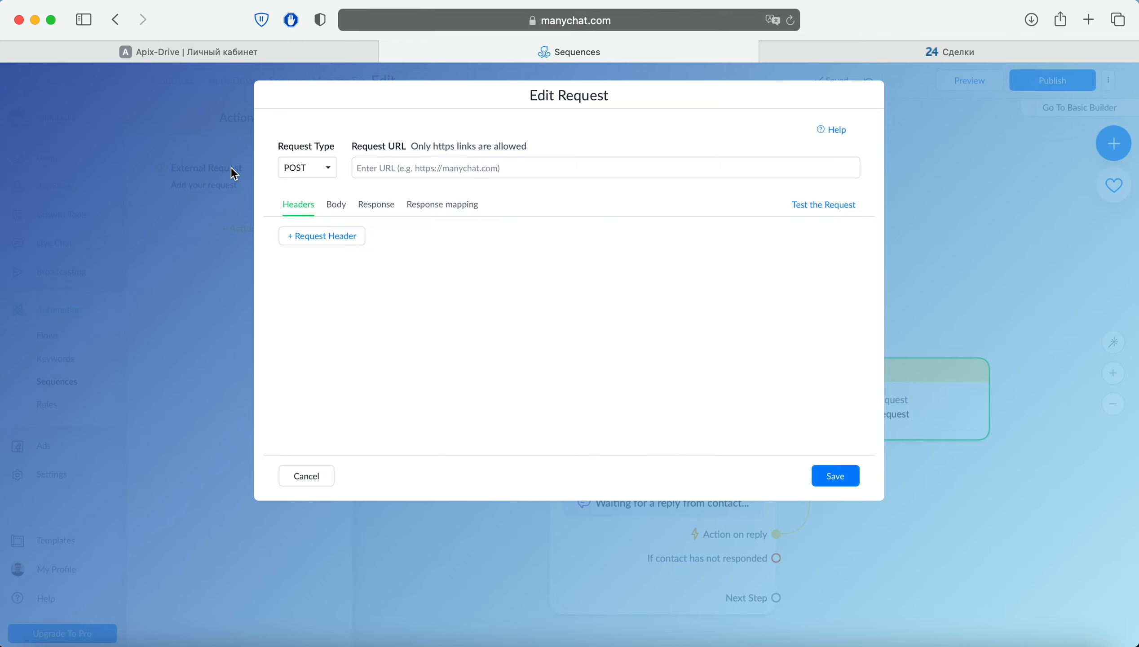
{"action": "right_click", "coordinate": [376, 164]}
{"action": "left_click", "coordinate": [416, 210]}
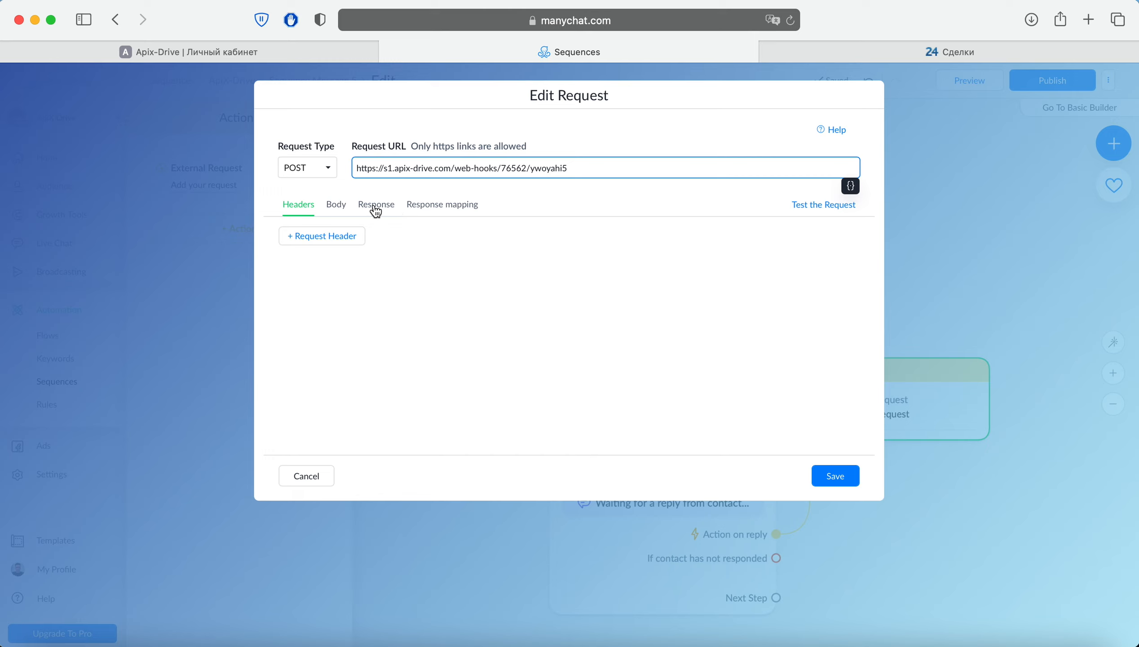
Add Full Contact Data to the POST request's body, then test the request and save it.
{"action": "left_click", "coordinate": [339, 206]}
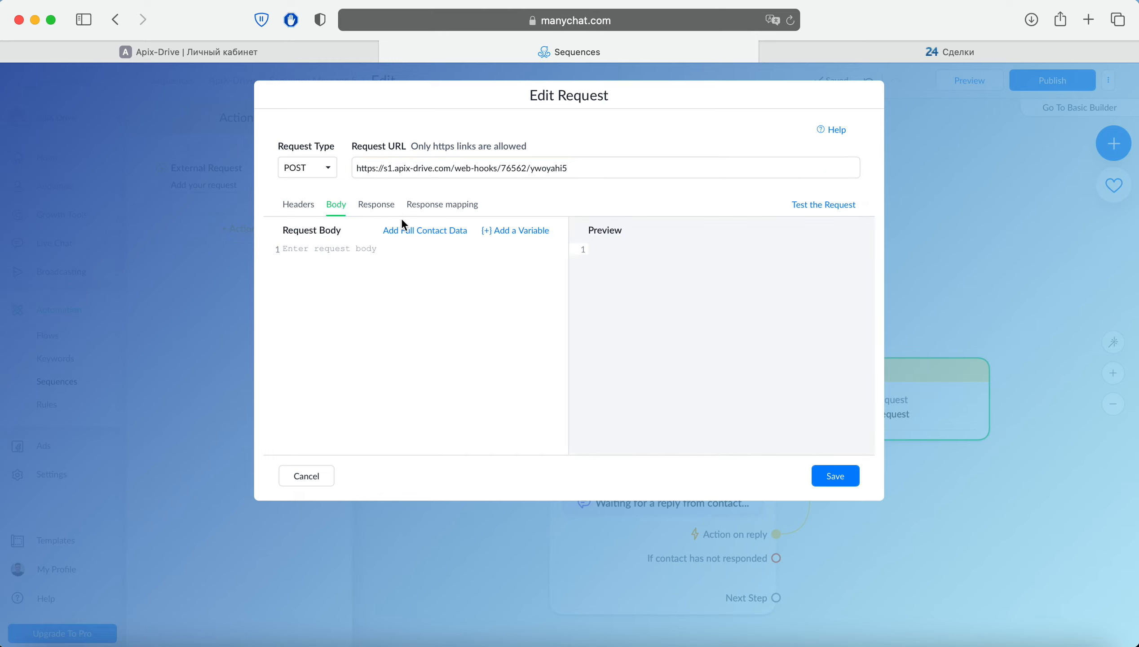
{"action": "left_click", "coordinate": [415, 233]}
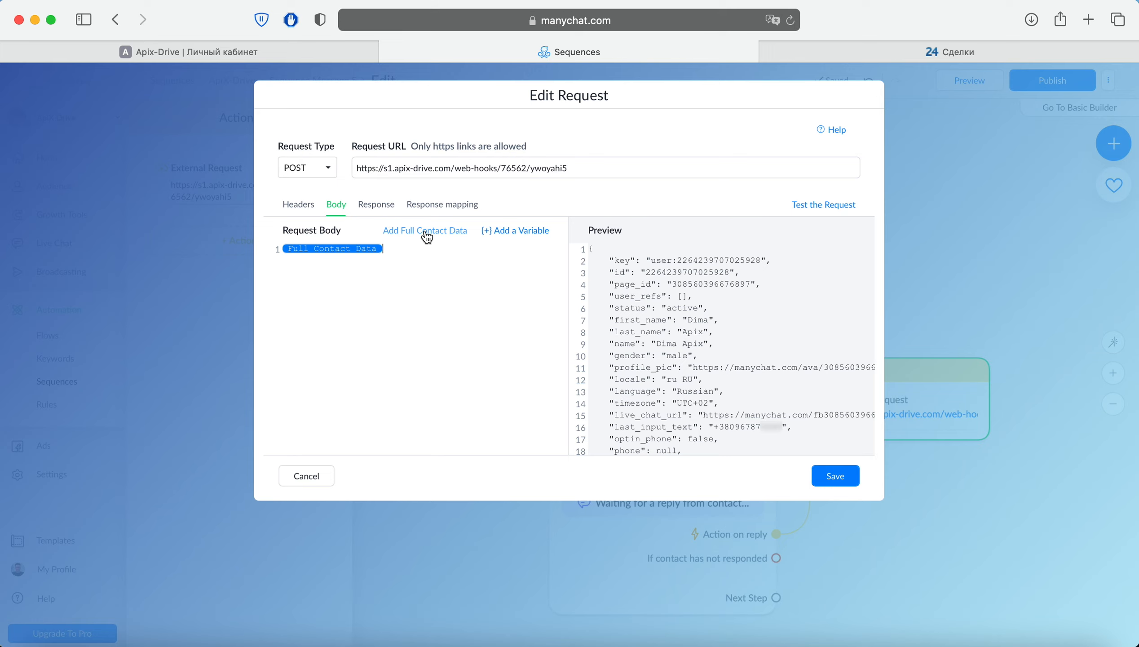
{"action": "left_click", "coordinate": [810, 209]}
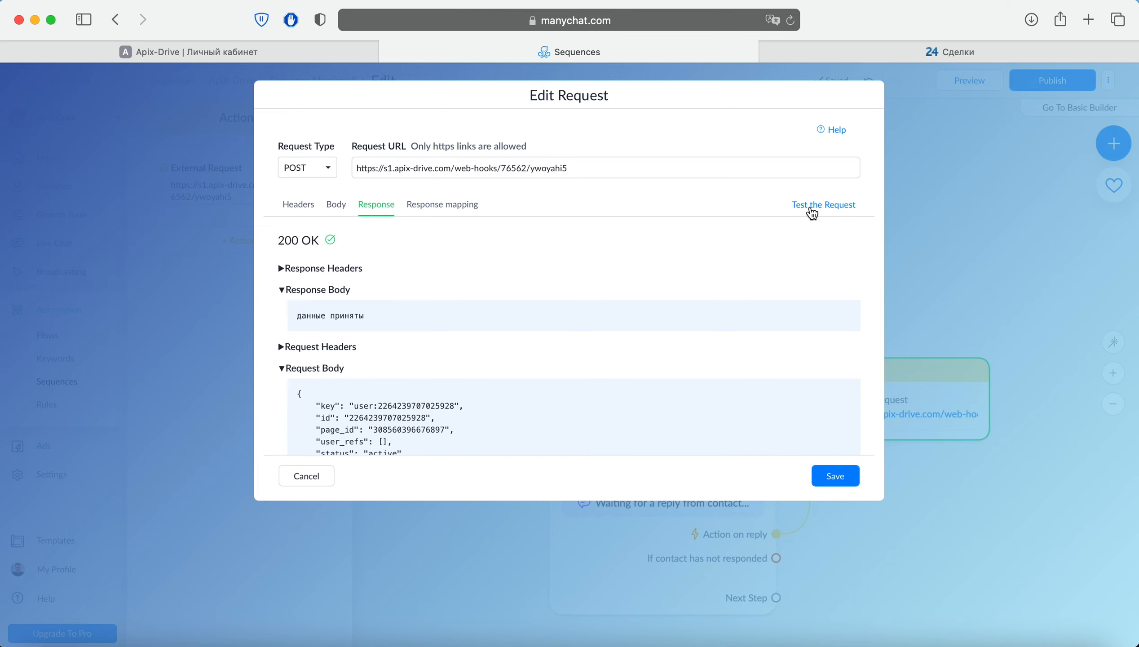
{"action": "left_click", "coordinate": [830, 474]}
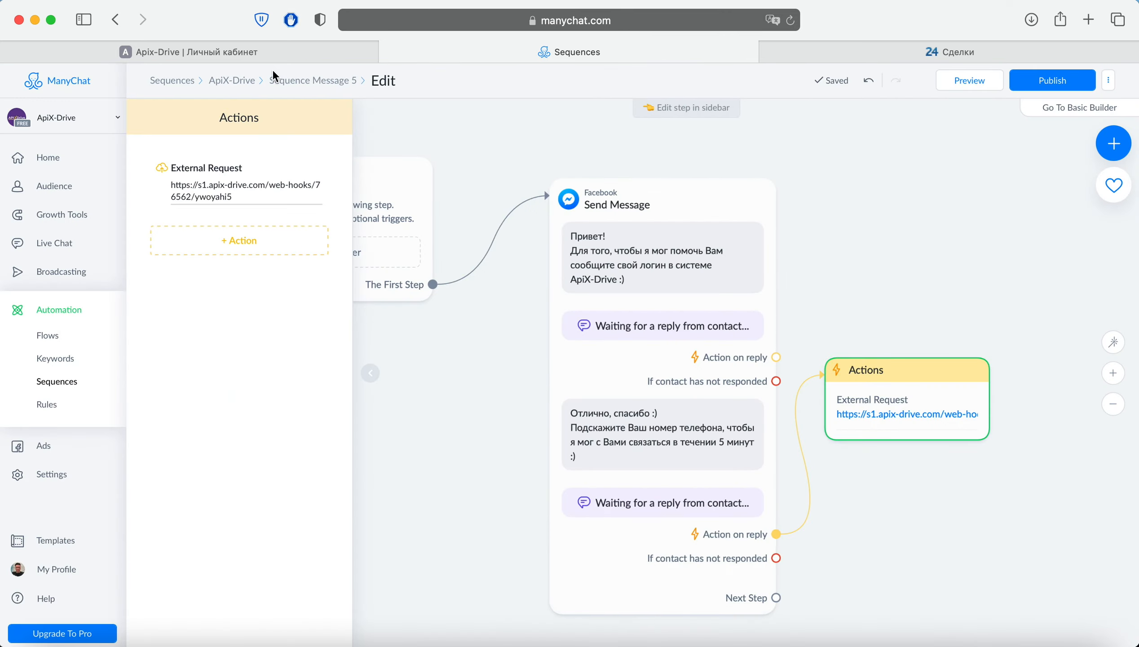
Return to ApiX-Drive and complete the ManyChat data source setup without filter conditions, accepting the loaded test data.
{"action": "left_click", "coordinate": [264, 54]}
{"action": "left_click", "coordinate": [464, 410]}
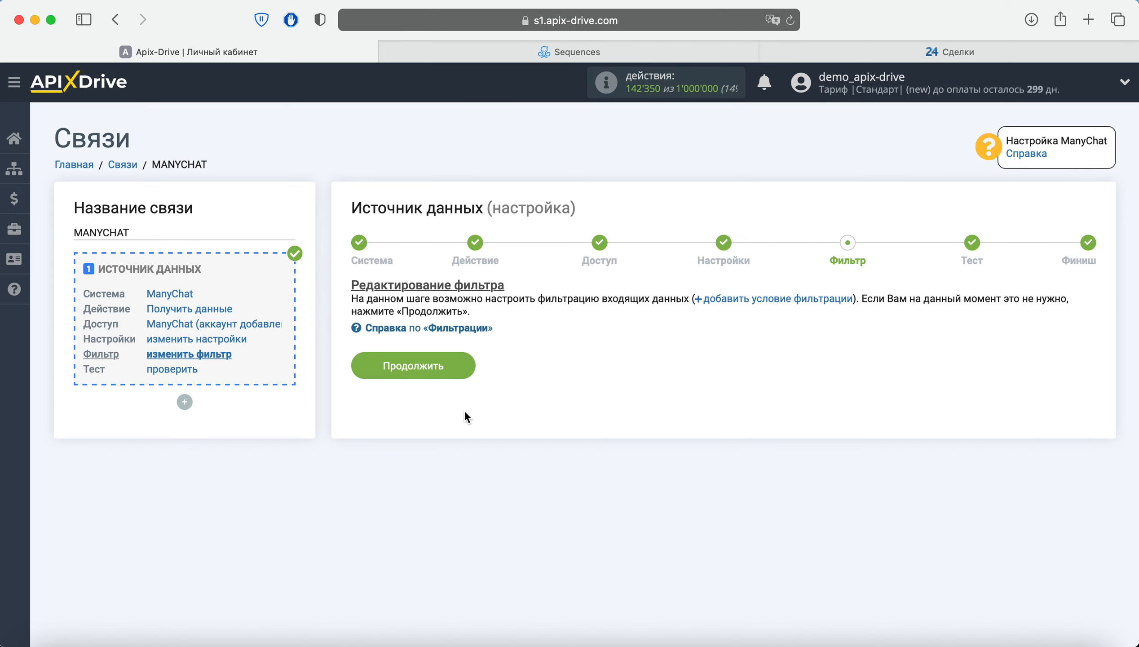
{"action": "left_click", "coordinate": [459, 367]}
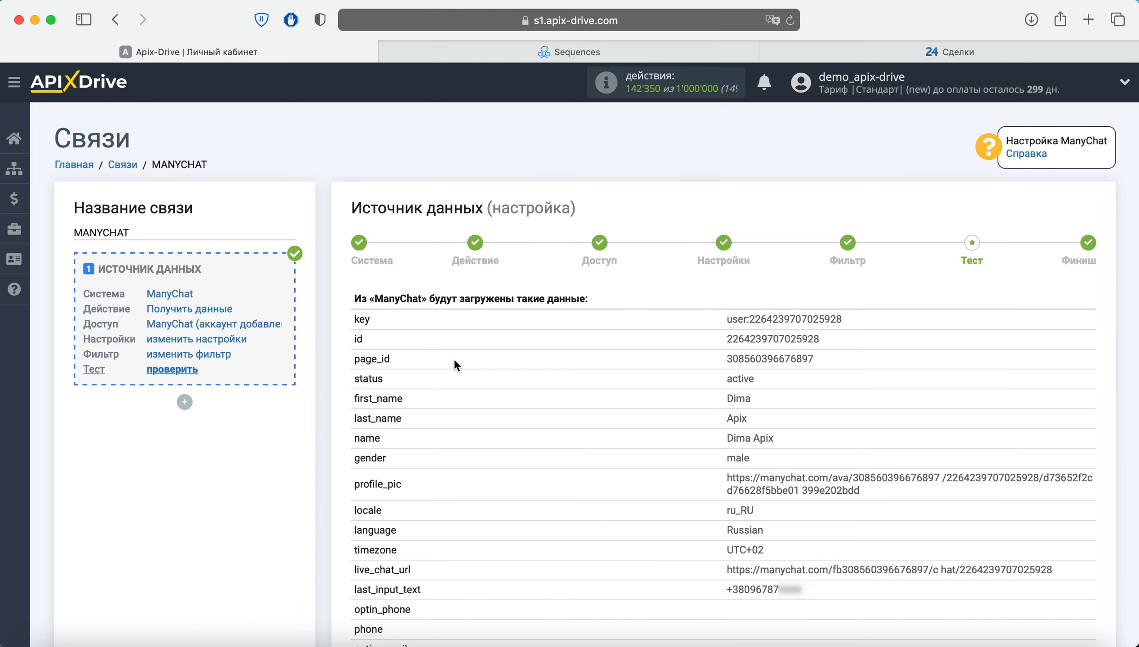
{"action": "scroll", "coordinate": [453, 359], "scroll_direction": "down", "scroll_amount": 10}
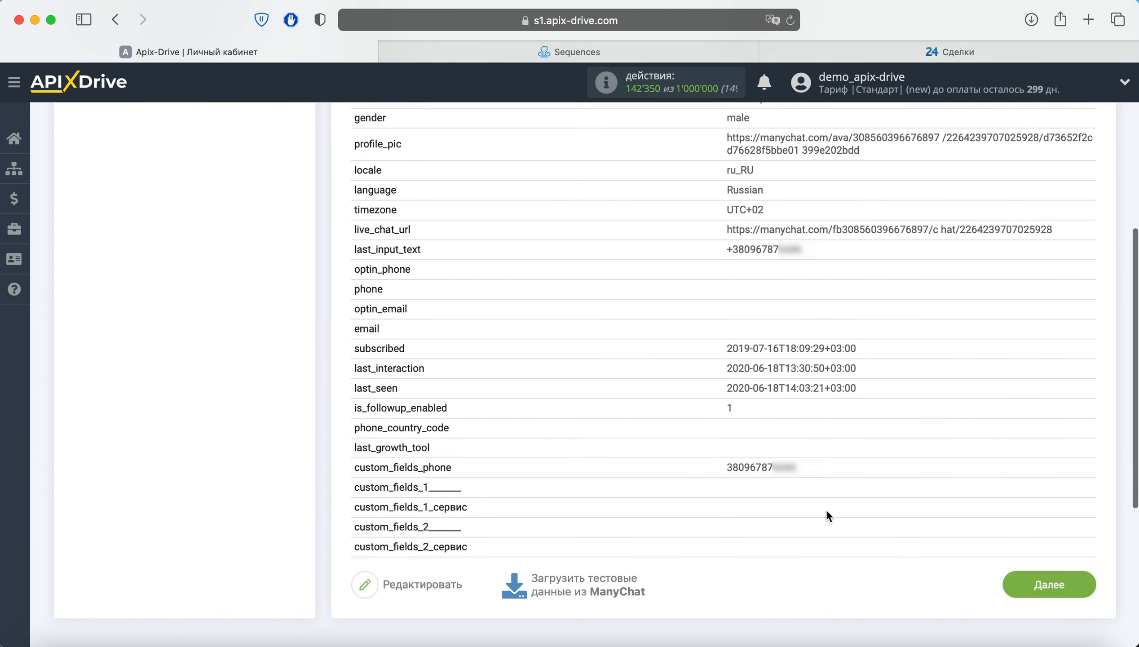
{"action": "left_click", "coordinate": [1022, 577]}
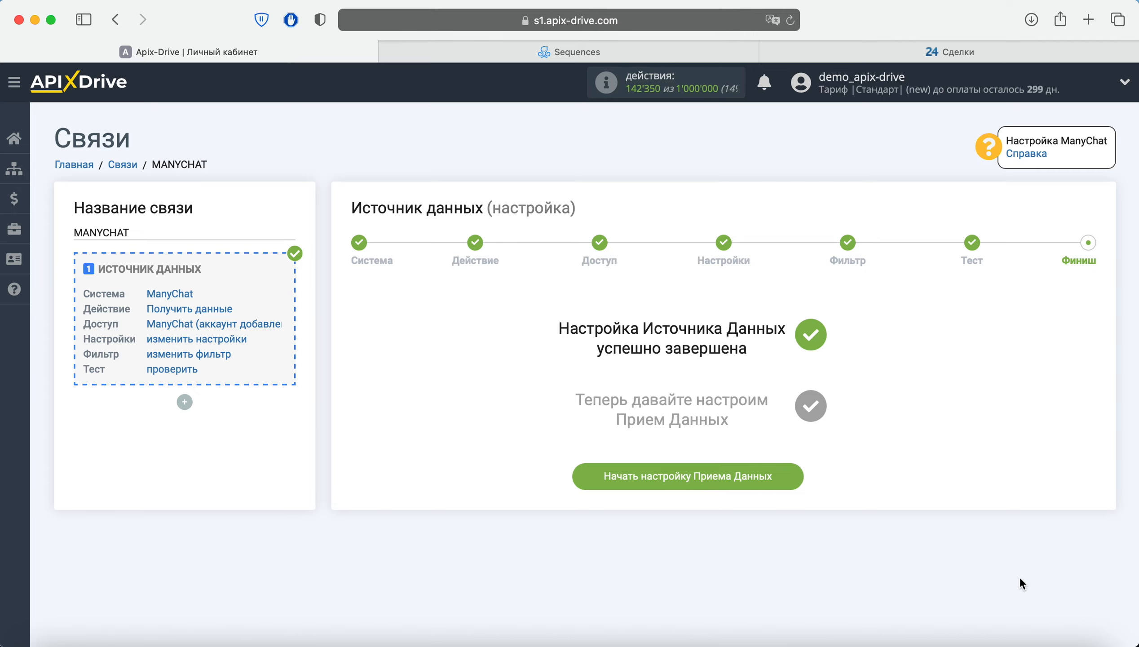
Start the data reception setup and choose Битрикс24 as the receiving system.
{"action": "left_click", "coordinate": [751, 470]}
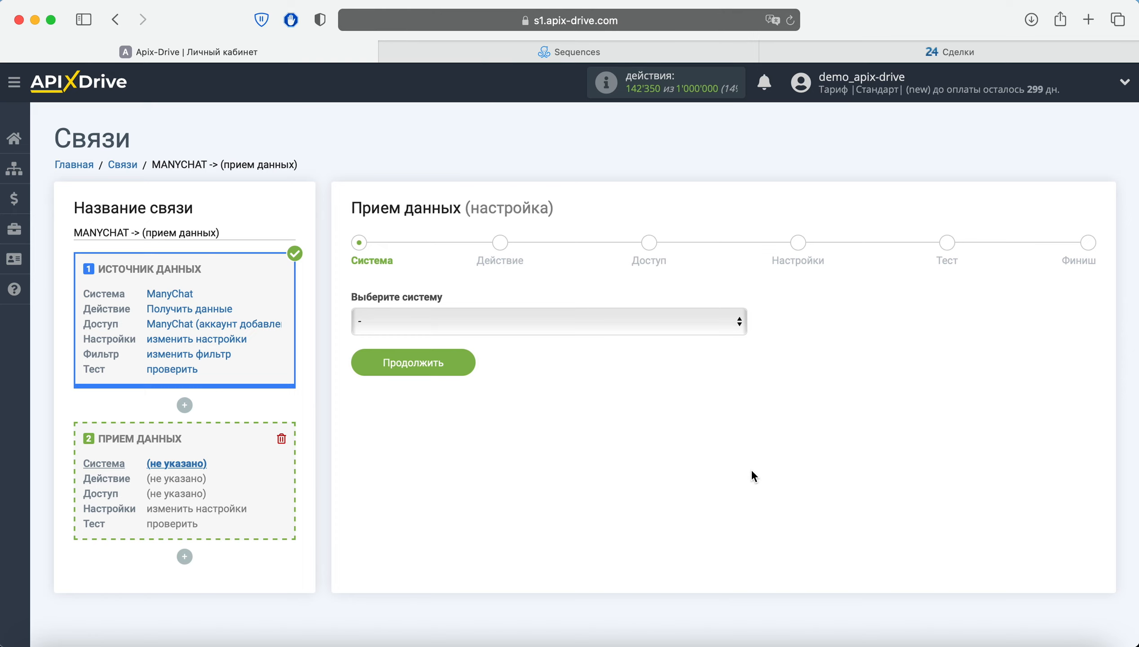
{"action": "left_click", "coordinate": [499, 322]}
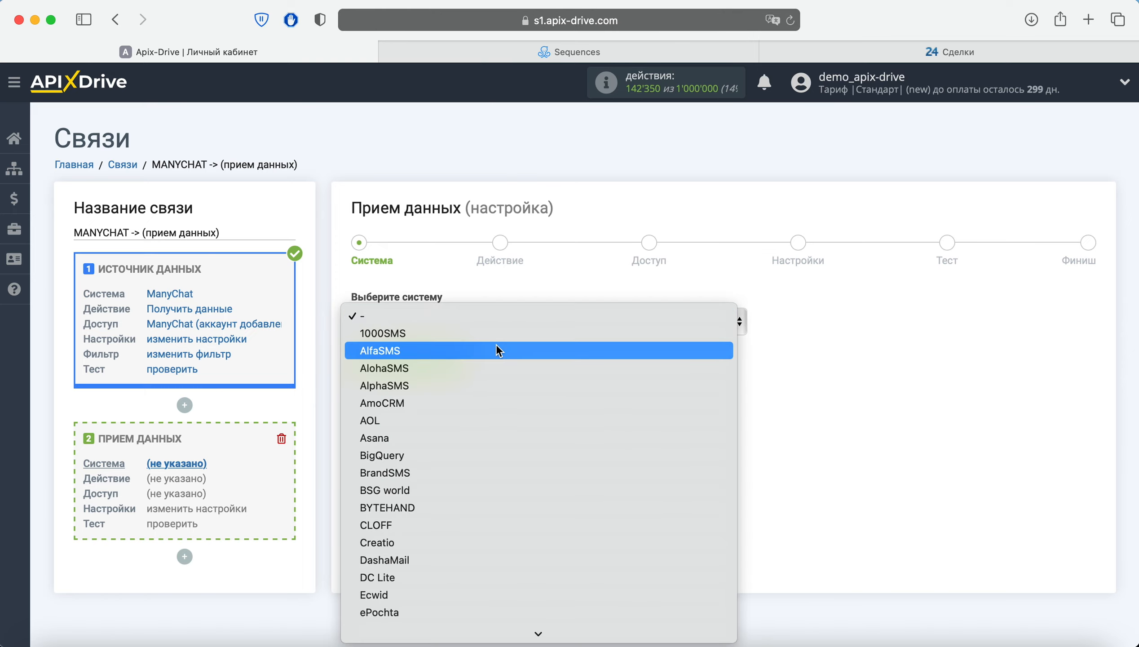
{"action": "scroll", "coordinate": [498, 350], "scroll_direction": "down", "scroll_amount": 10}
{"action": "scroll", "coordinate": [498, 350], "scroll_direction": "down", "scroll_amount": 20}
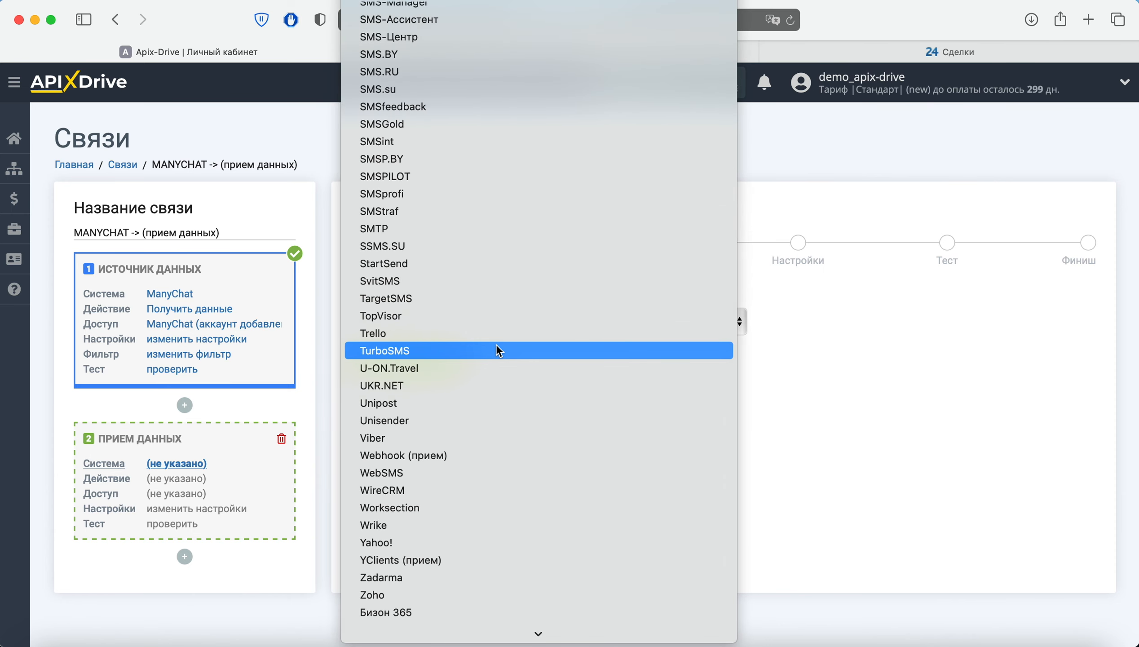
{"action": "left_click", "coordinate": [448, 439]}
{"action": "left_click", "coordinate": [451, 359]}
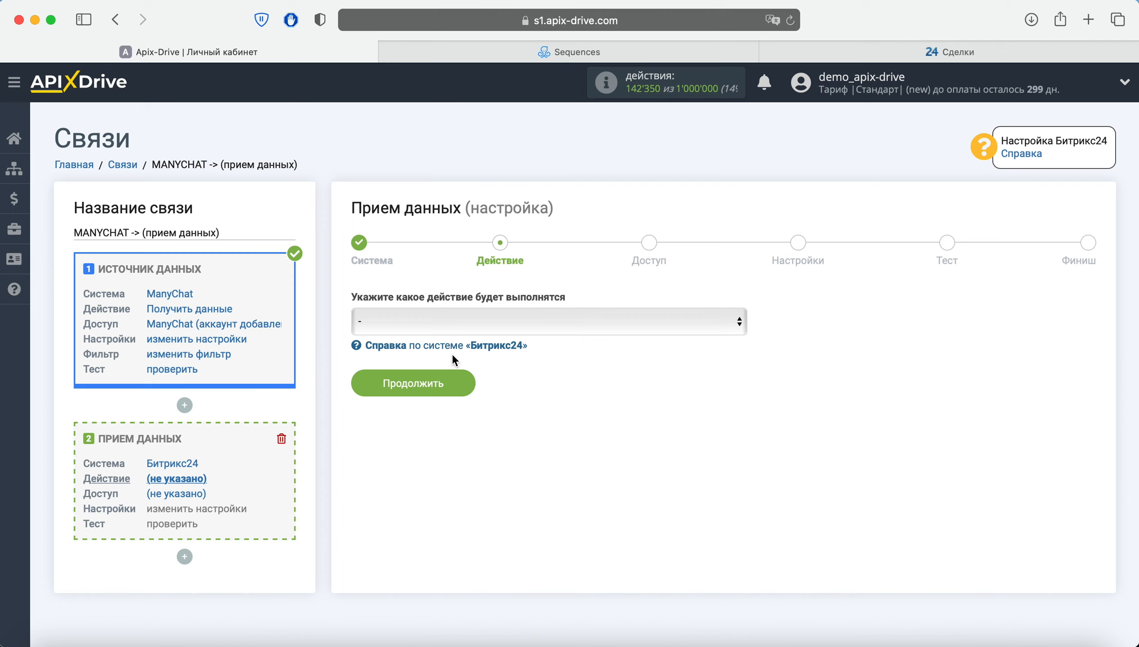
Set the Битрикс24 receiving action to Отправка сделок and continue to the access stage.
{"action": "left_click", "coordinate": [480, 318]}
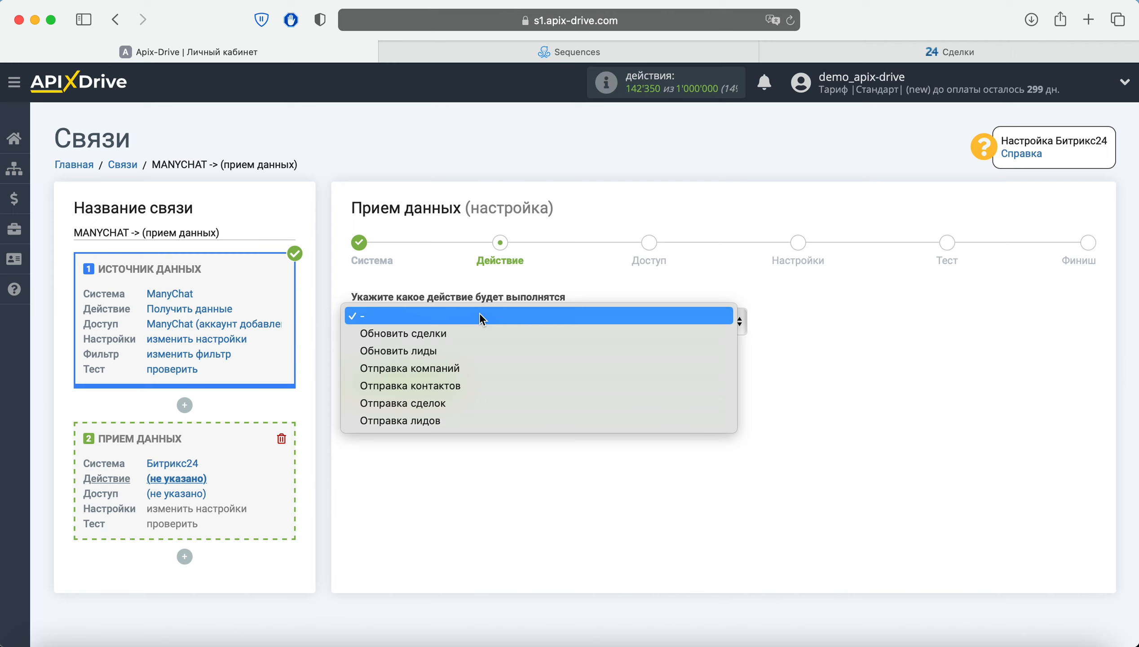
{"action": "left_click", "coordinate": [470, 402]}
{"action": "left_click", "coordinate": [450, 385]}
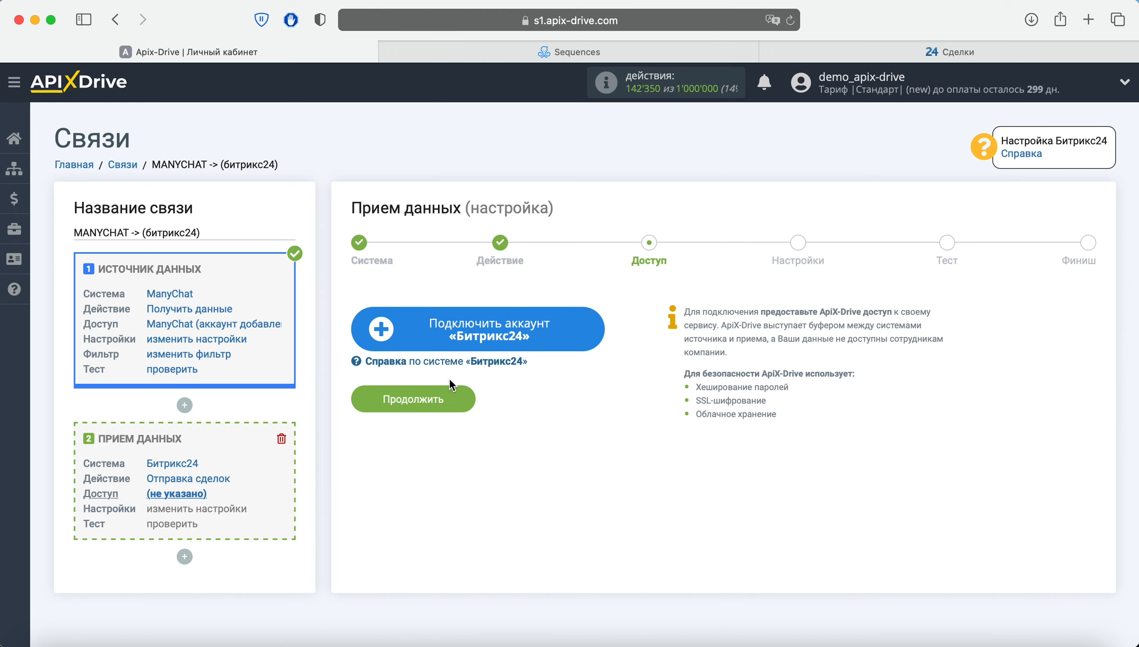
Start connecting a Битрикс24 account with installation type облако and registration country Украина.
{"action": "left_click", "coordinate": [427, 329]}
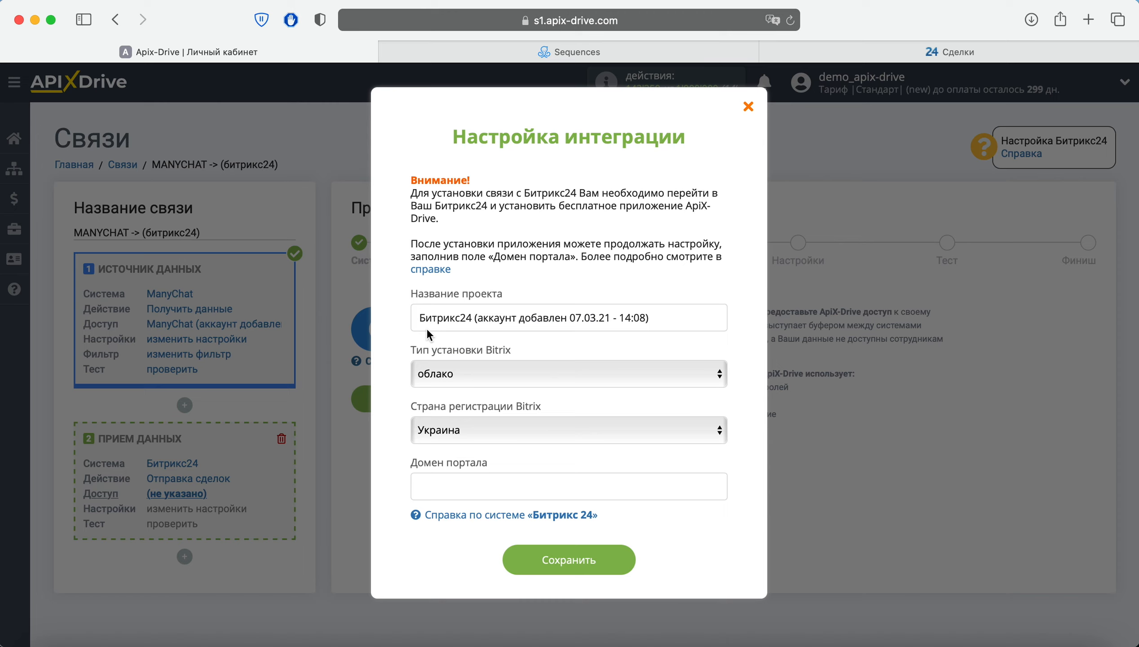
{"action": "left_click", "coordinate": [456, 372]}
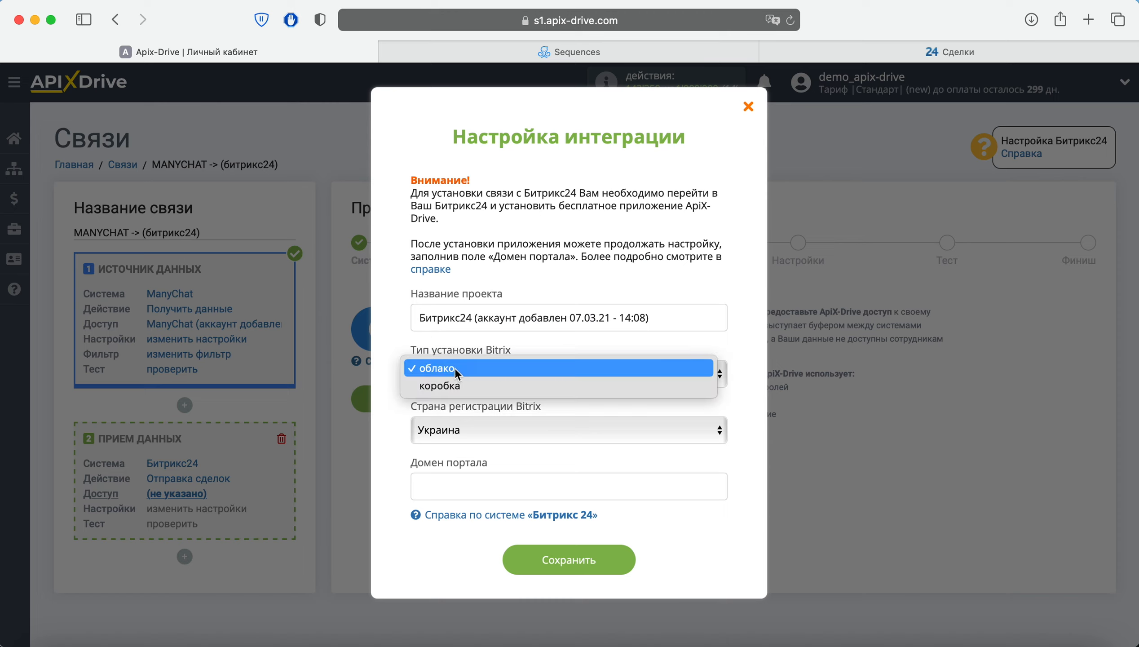
{"action": "left_click", "coordinate": [456, 372]}
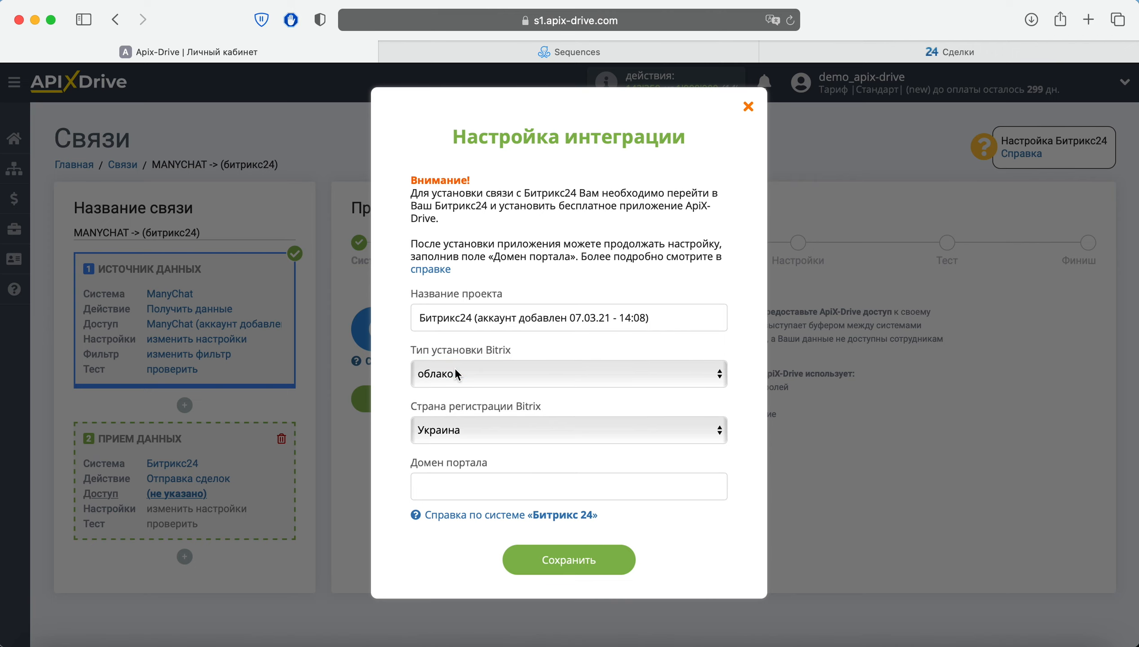
{"action": "left_click", "coordinate": [470, 430]}
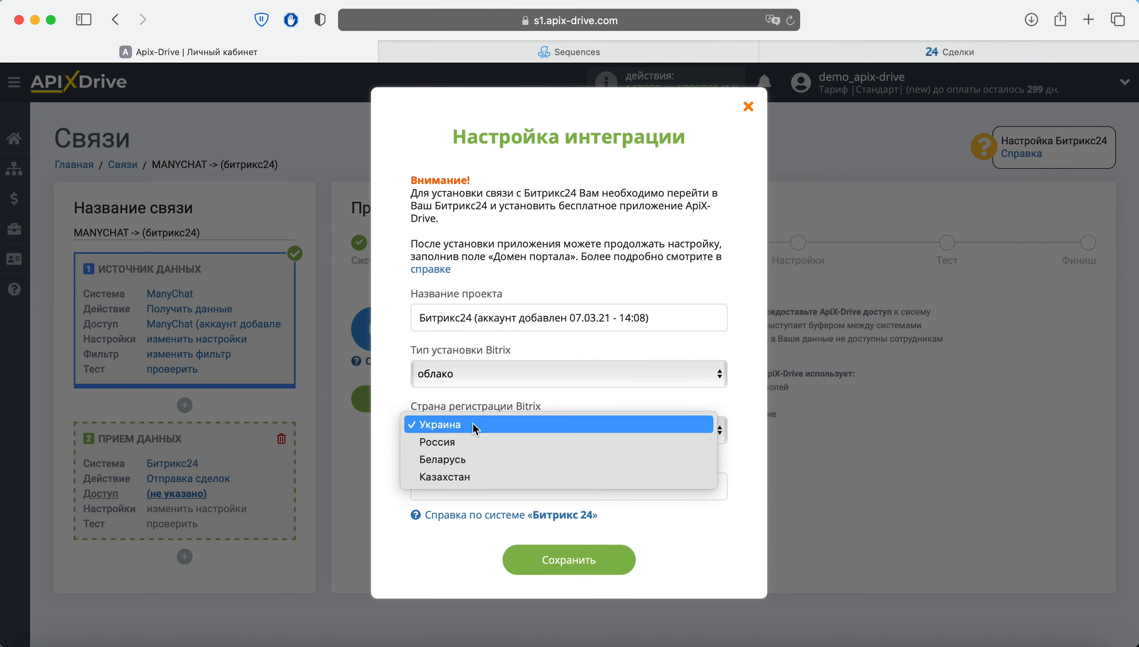
{"action": "left_click", "coordinate": [472, 422]}
{"action": "left_click", "coordinate": [460, 480]}
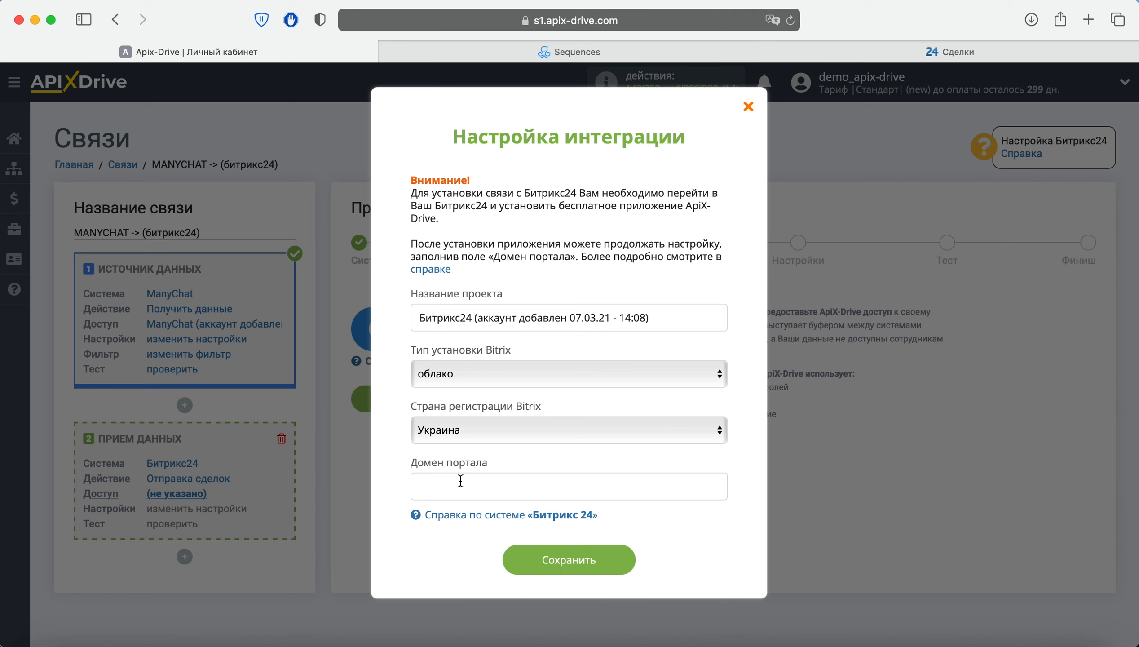
Switch to the Bitrix24 portal and search the Маркет applications for apix-drive.
{"action": "left_click", "coordinate": [872, 53]}
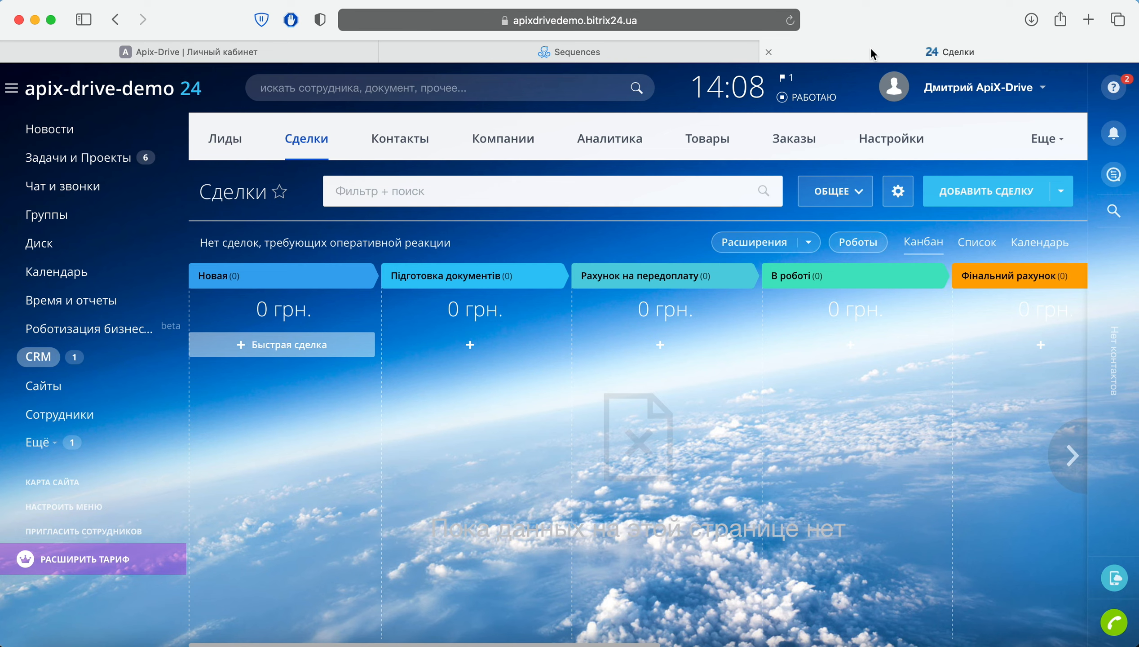
{"action": "left_click", "coordinate": [50, 441]}
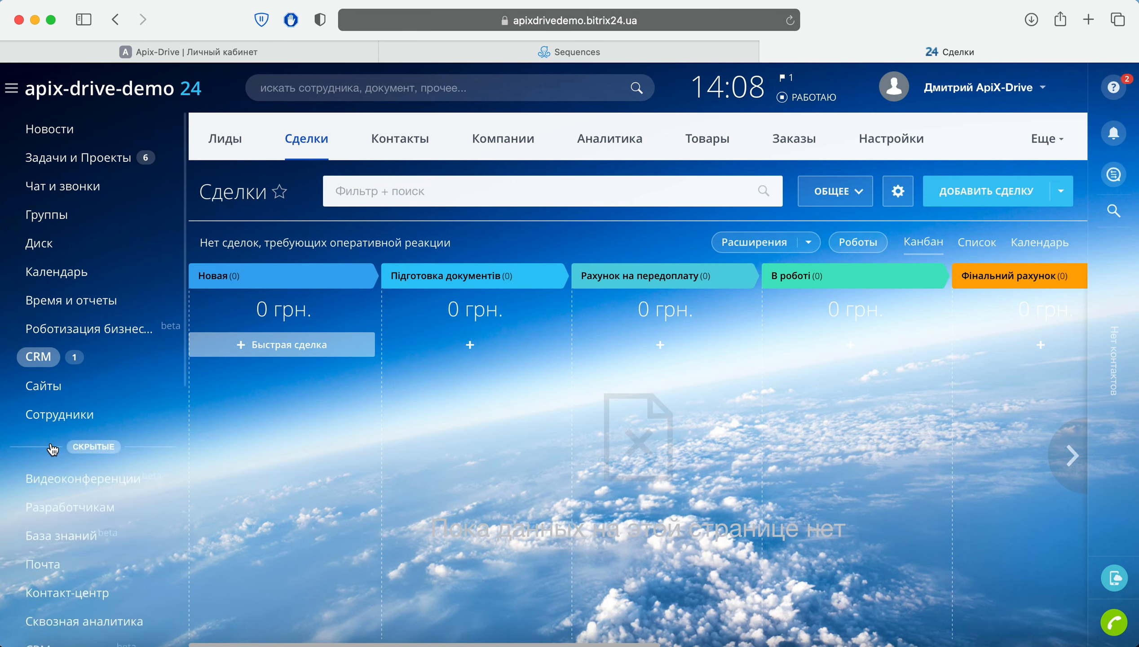
{"action": "scroll", "coordinate": [53, 449], "scroll_direction": "down", "scroll_amount": 5}
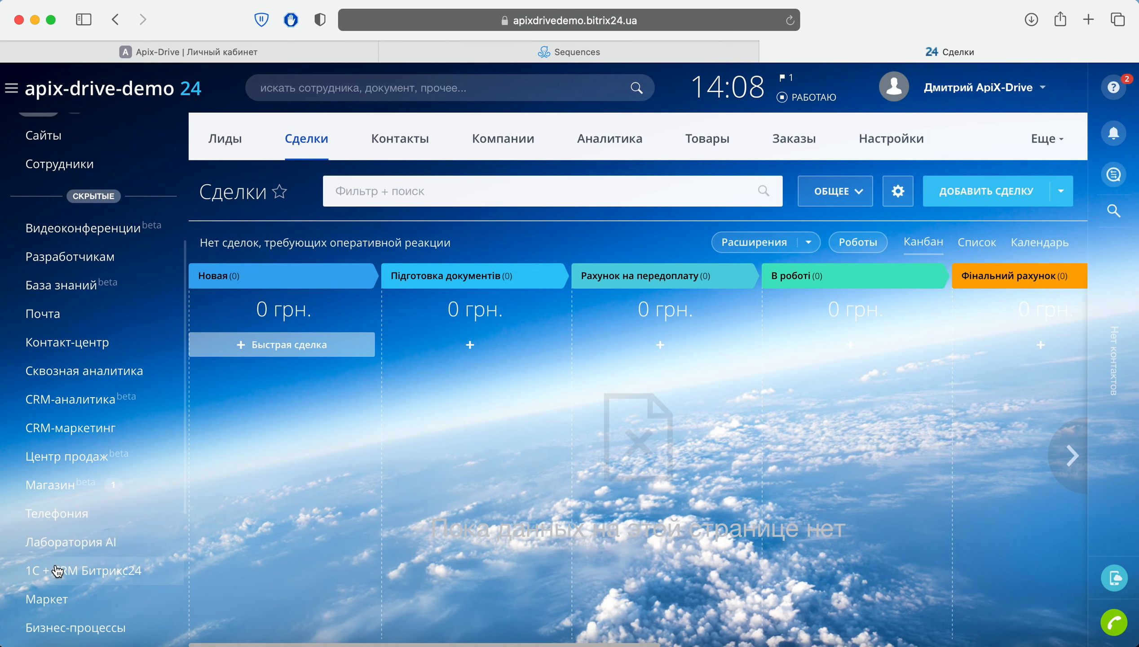
{"action": "left_click", "coordinate": [59, 601]}
{"action": "type", "text": "api"}
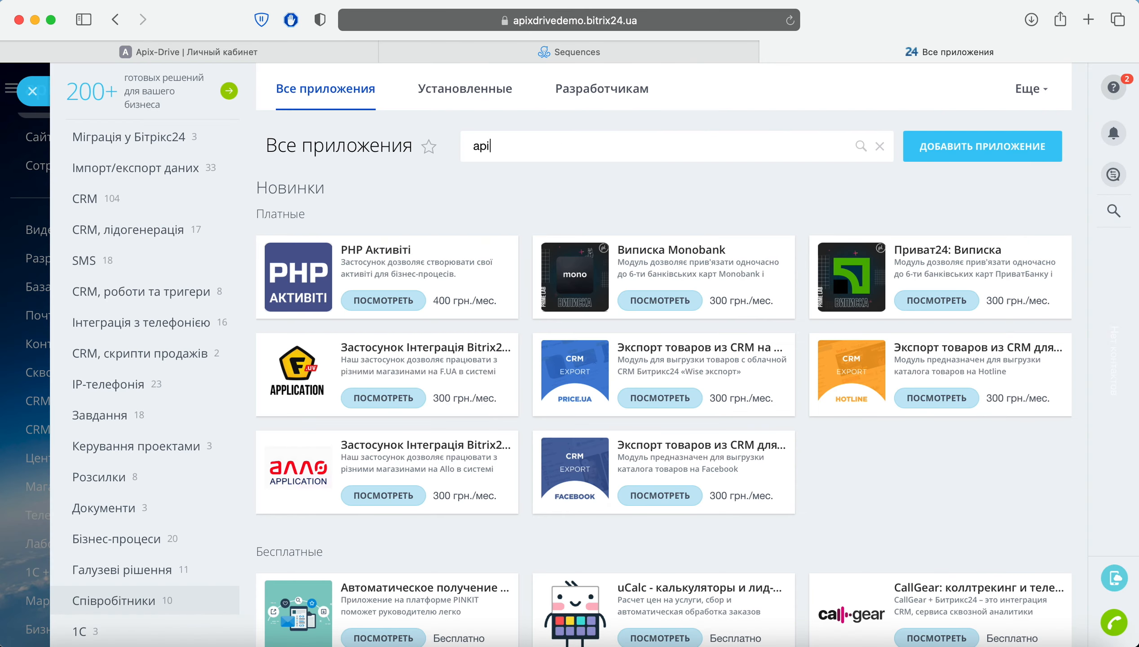
{"action": "type", "text": "x-drive"}
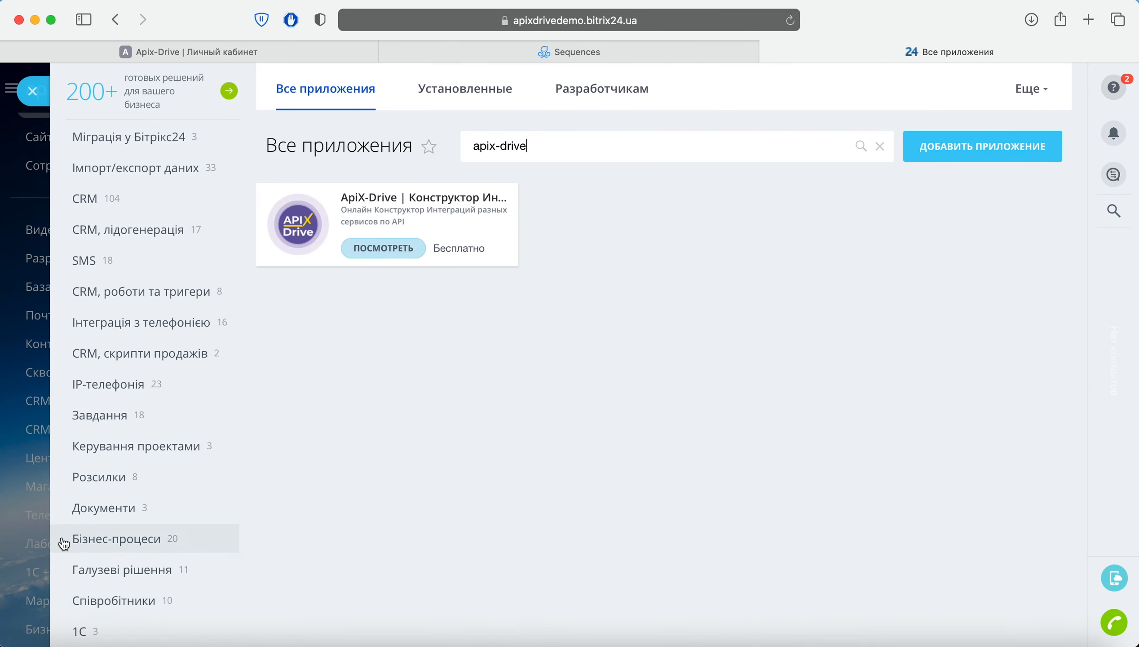
Install the ApiX-Drive application in Bitrix24, accepting the licence agreement and privacy policy.
{"action": "left_click", "coordinate": [382, 248]}
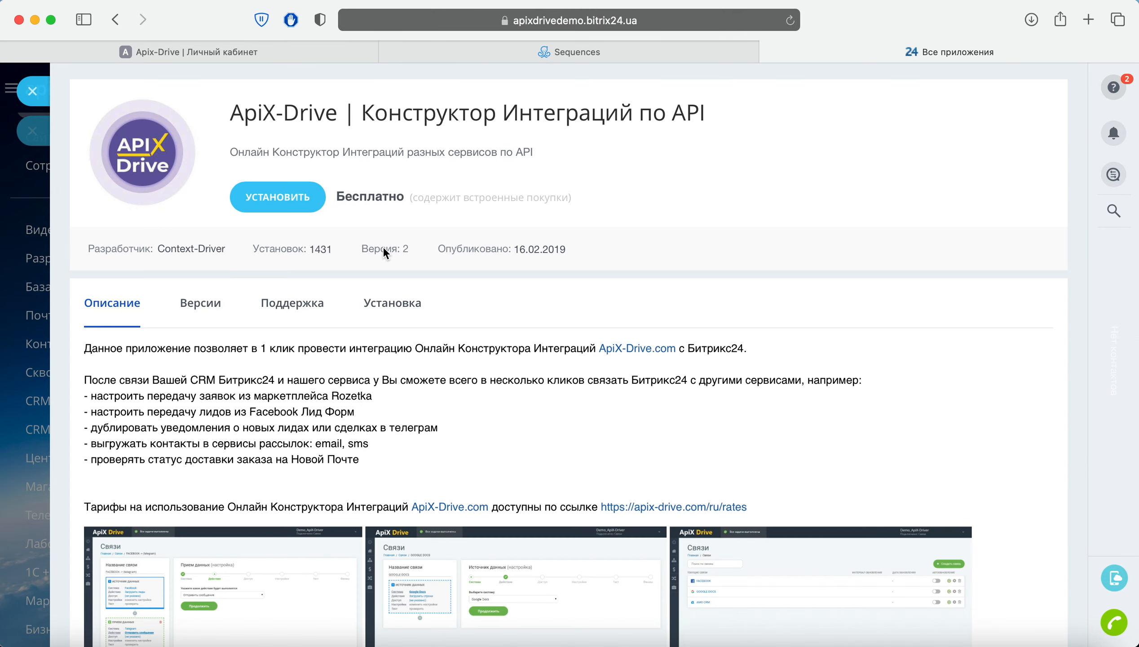
{"action": "left_click", "coordinate": [285, 201]}
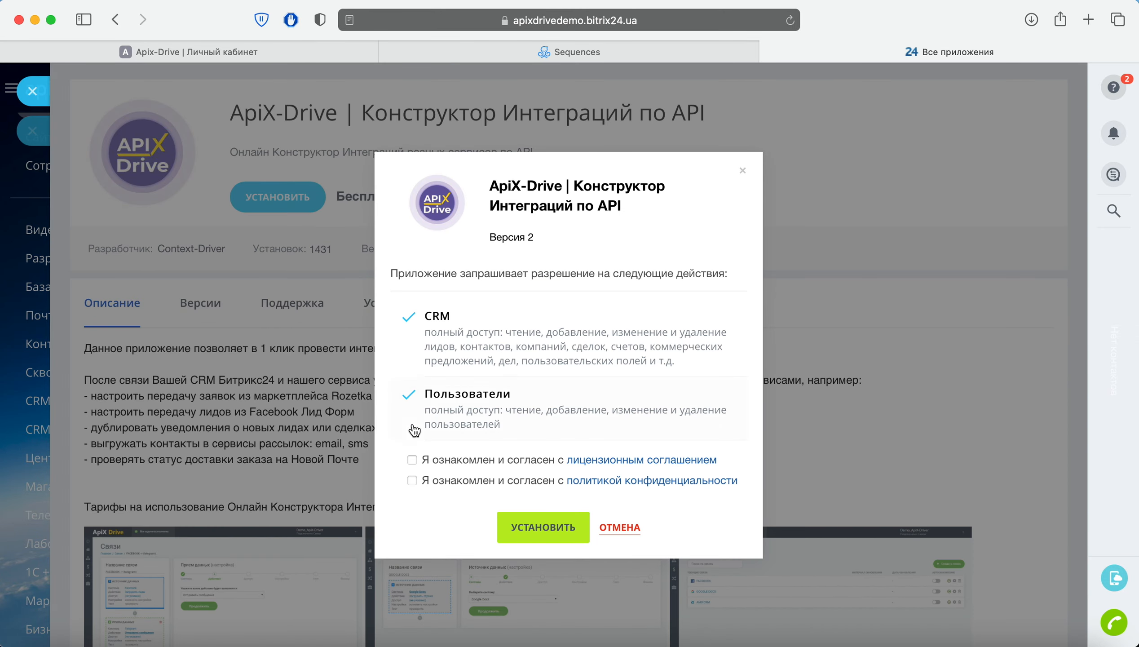
{"action": "left_click", "coordinate": [412, 460]}
{"action": "left_click", "coordinate": [412, 480]}
{"action": "left_click", "coordinate": [537, 525]}
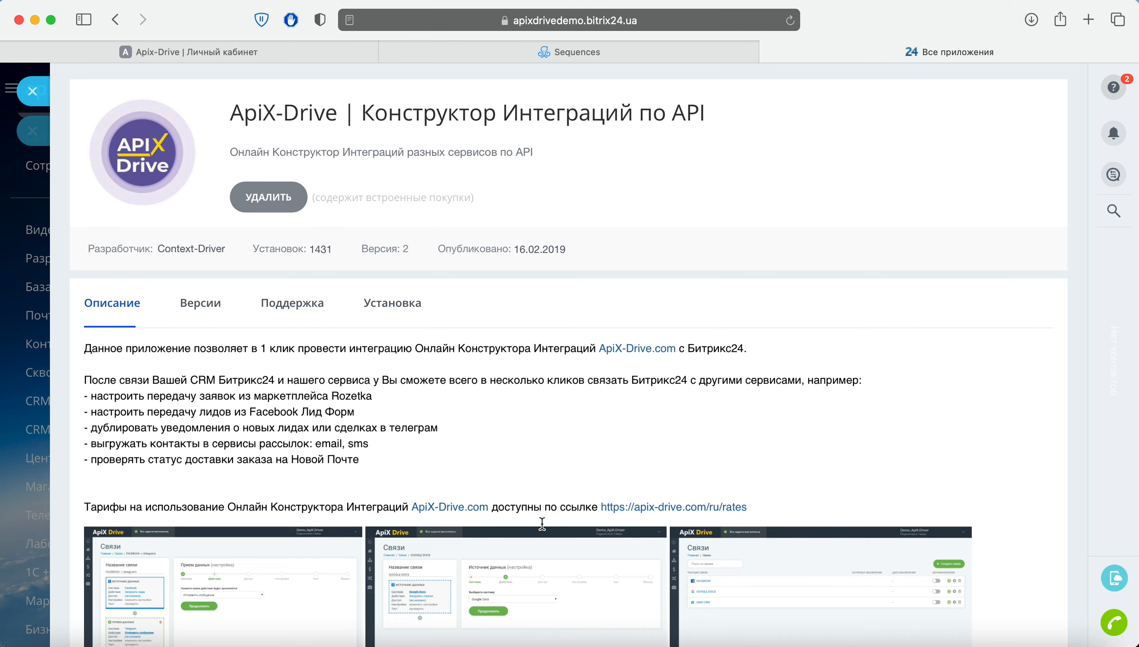
Copy the domain apixdrivedemo.bitrix24.ua from the Bitrix24 address, paste it as Домен портала in ApiX-Drive and save the integration.
{"action": "left_click", "coordinate": [519, 20]}
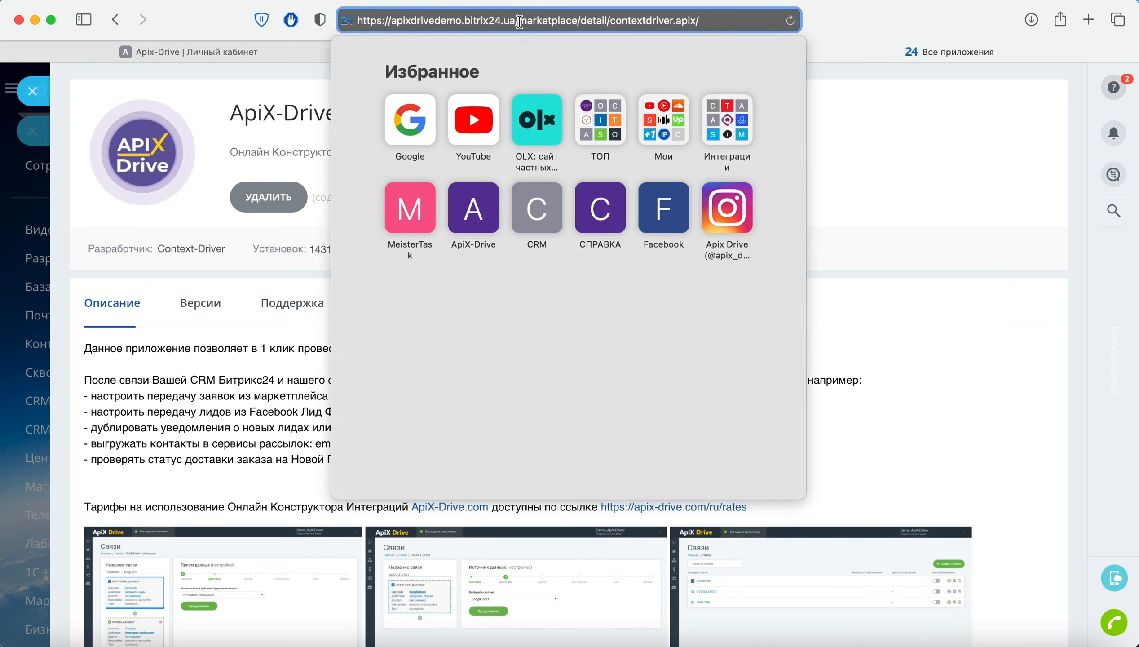
{"action": "left_click_drag", "start_coordinate": [391, 20], "coordinate": [512, 21]}
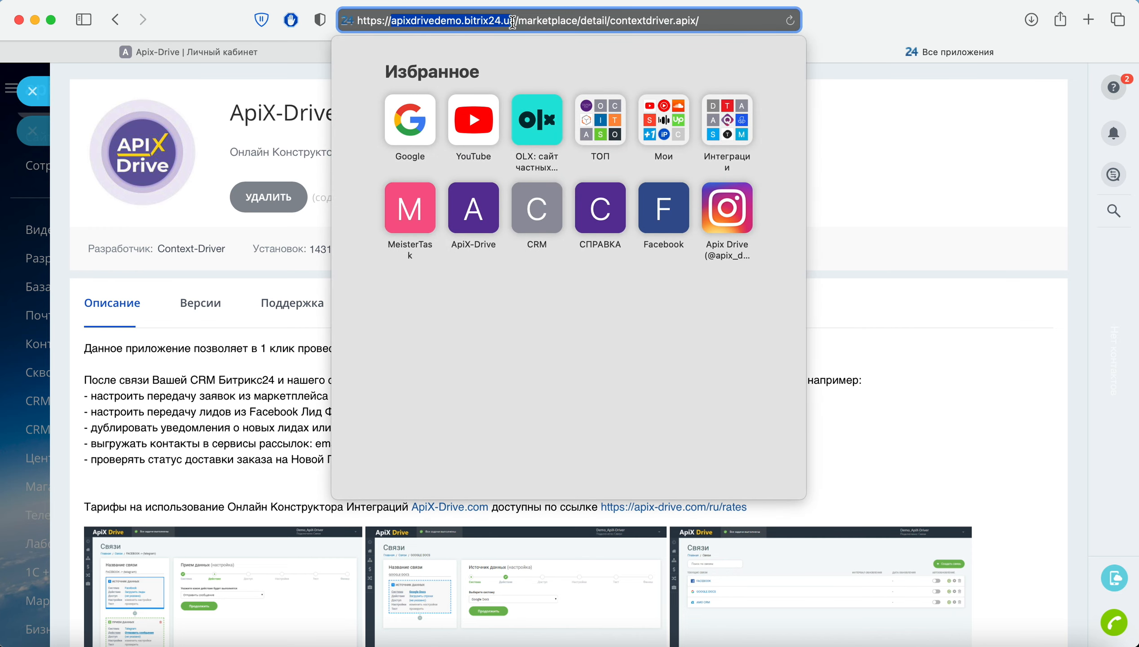
{"action": "right_click", "coordinate": [512, 21]}
{"action": "left_click", "coordinate": [515, 47]}
{"action": "left_click", "coordinate": [303, 59]}
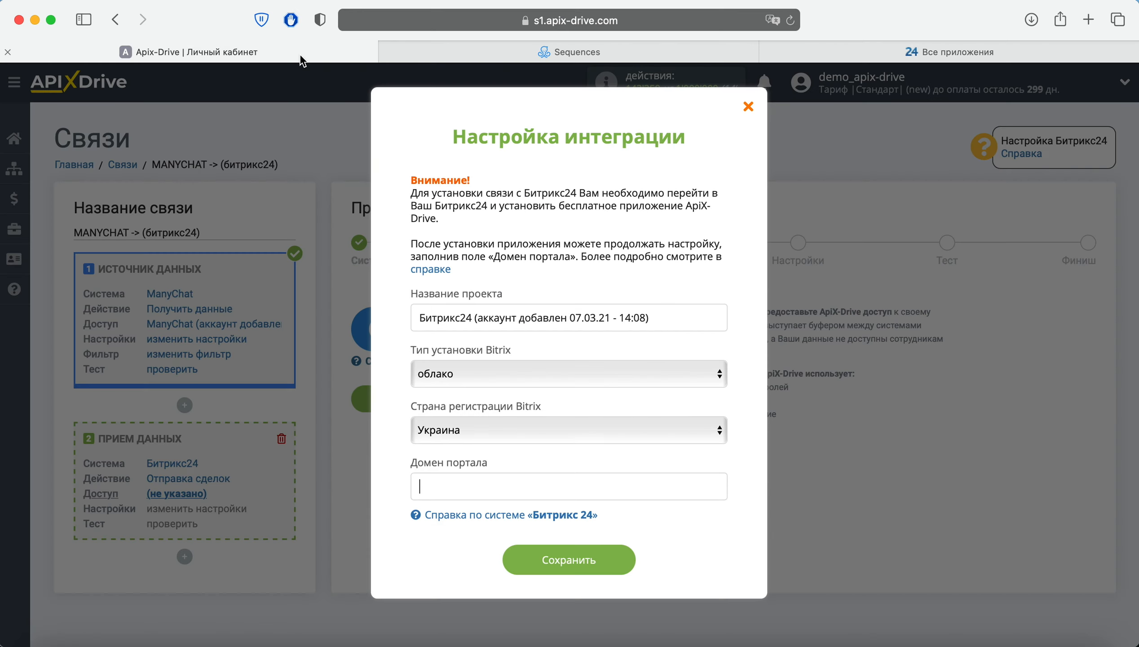
{"action": "right_click", "coordinate": [435, 477]}
{"action": "left_click", "coordinate": [455, 497]}
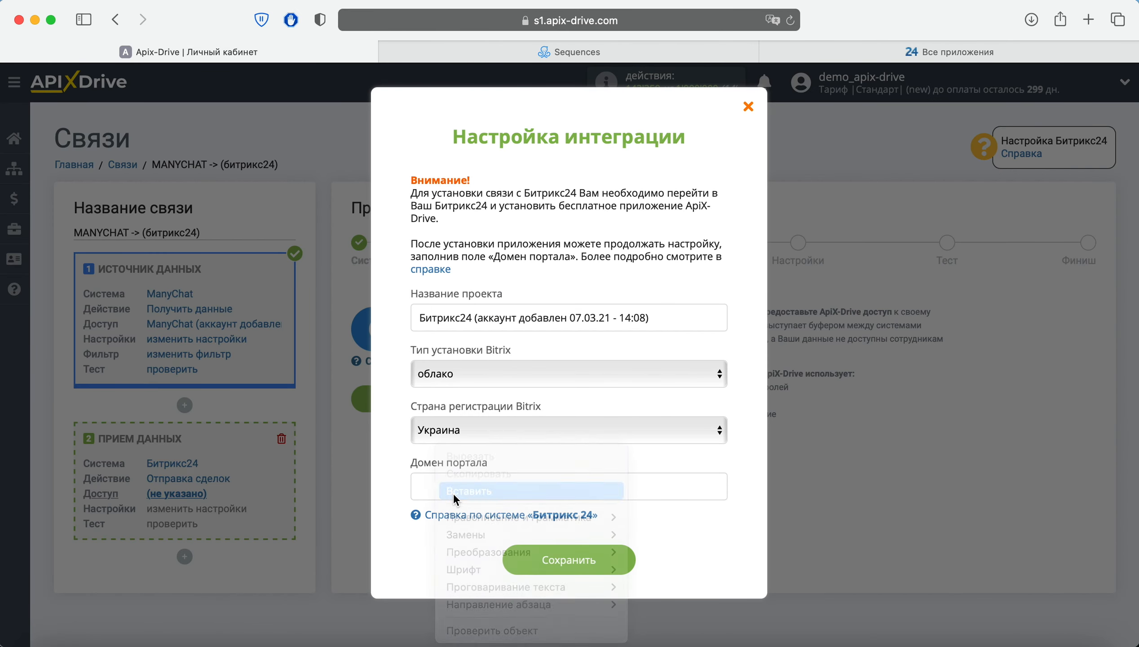
{"action": "left_click", "coordinate": [600, 556]}
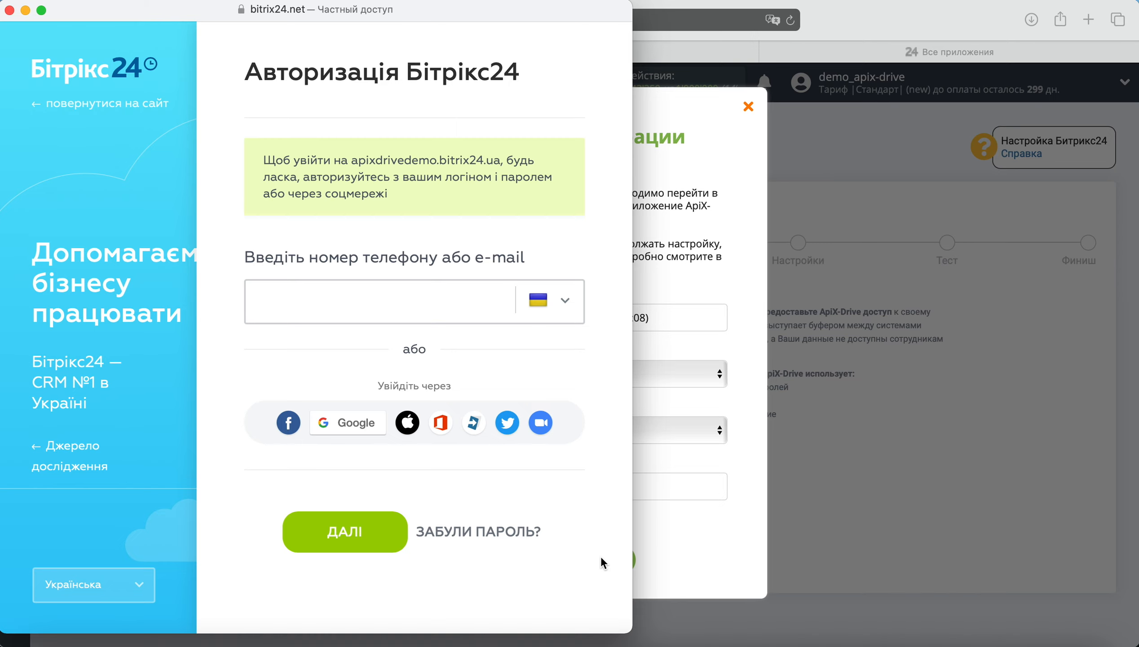
Authorize Bitrix24 with the account's e-mail and saved password, then continue with the connected account.
{"action": "right_click", "coordinate": [333, 300]}
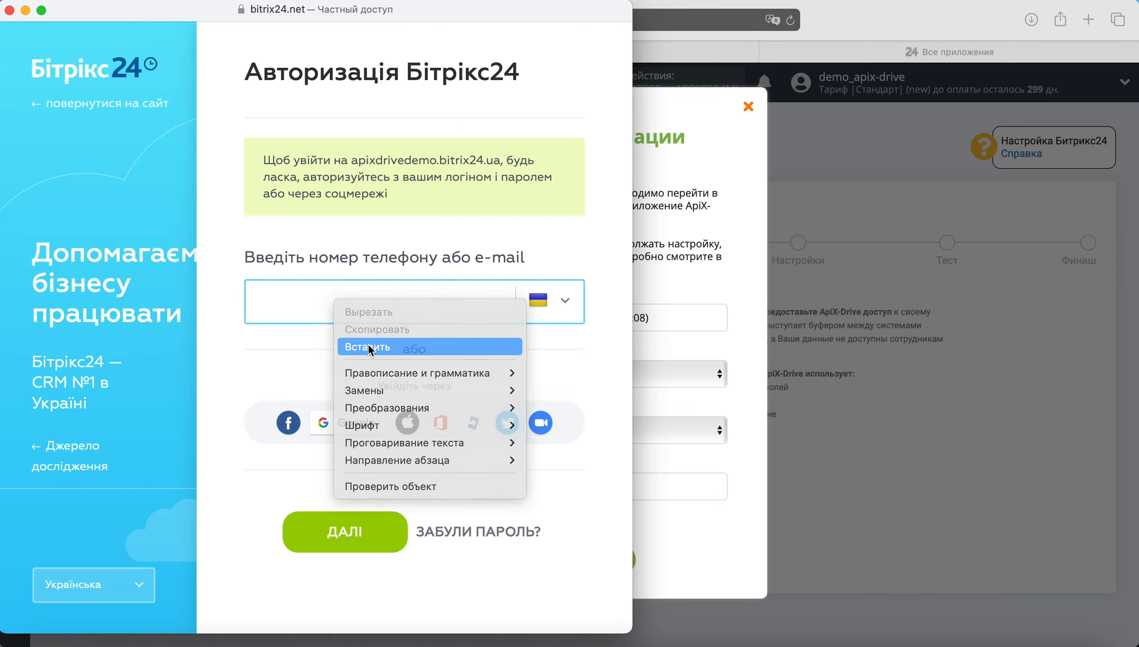
{"action": "left_click", "coordinate": [368, 345]}
{"action": "left_click", "coordinate": [363, 529]}
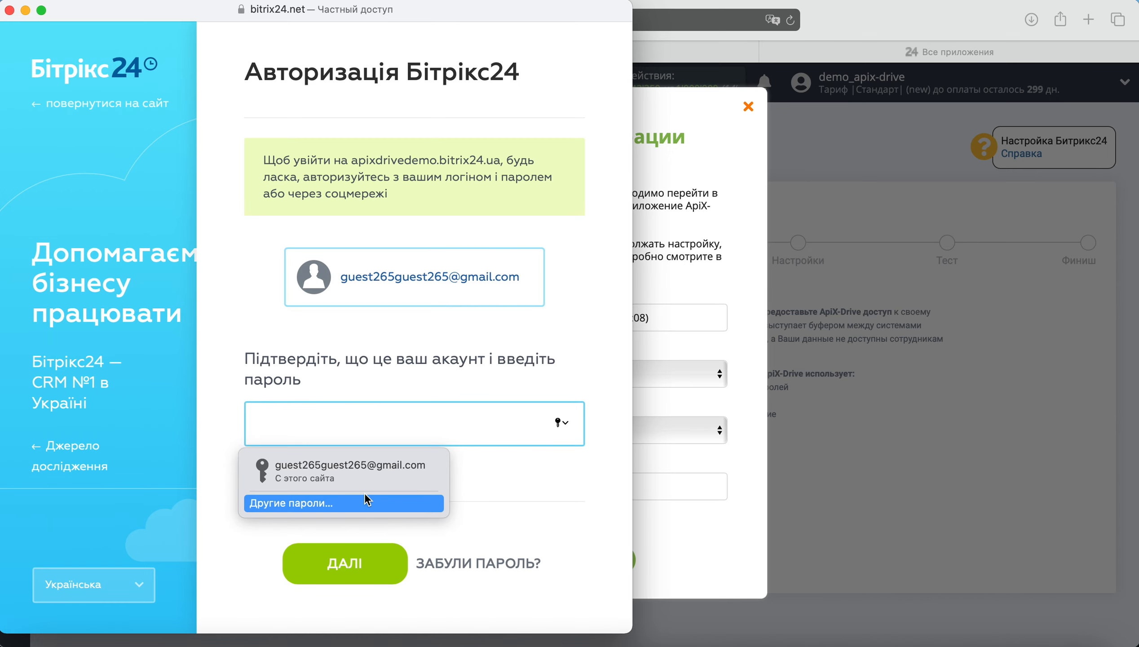
{"action": "left_click", "coordinate": [362, 468]}
{"action": "left_click", "coordinate": [375, 562]}
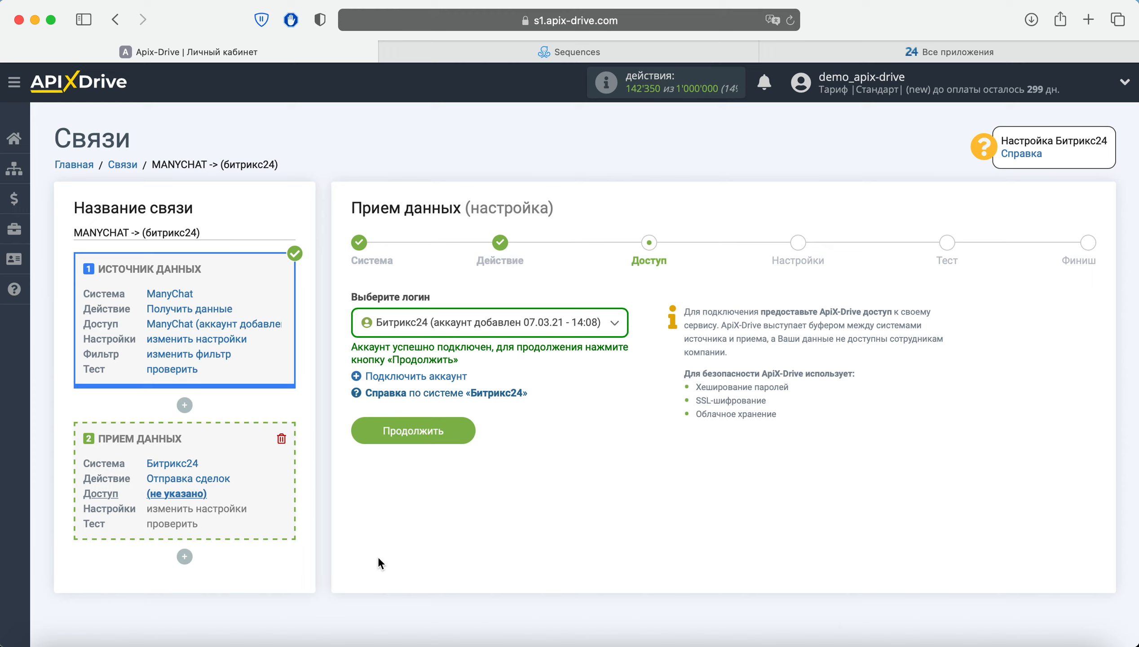
{"action": "left_click", "coordinate": [470, 421]}
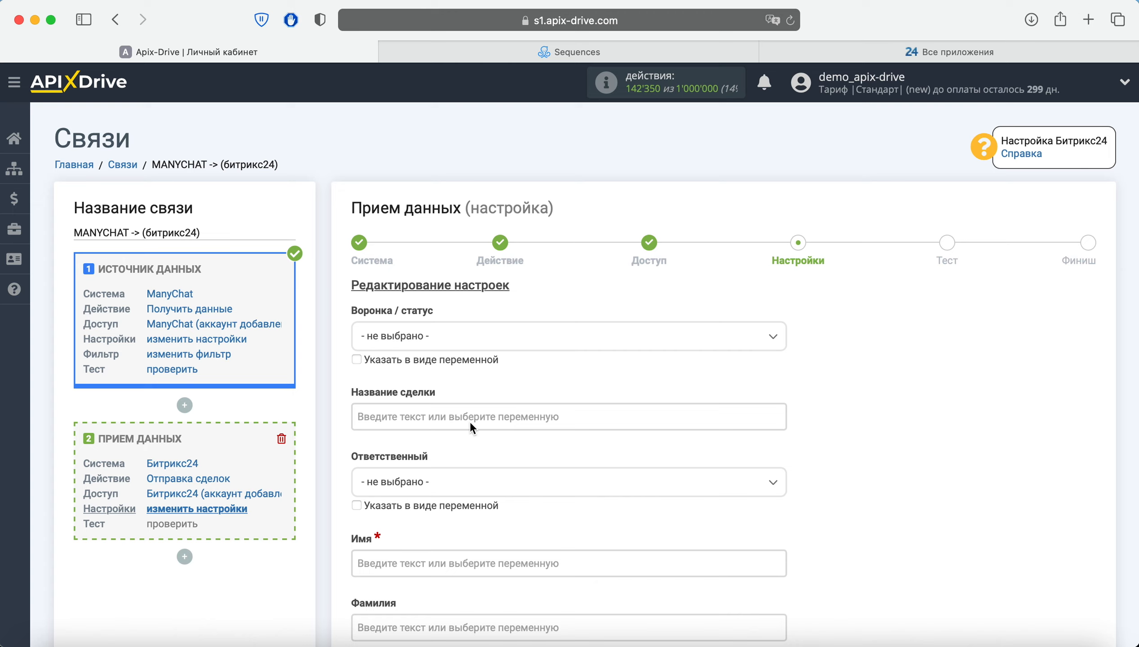
Set Воронка / статус for the deals to Воронка продаж: Нова.
{"action": "left_click", "coordinate": [470, 339]}
{"action": "scroll", "coordinate": [497, 412], "scroll_direction": "down", "scroll_amount": 1}
{"action": "scroll", "coordinate": [497, 412], "scroll_direction": "down", "scroll_amount": 10}
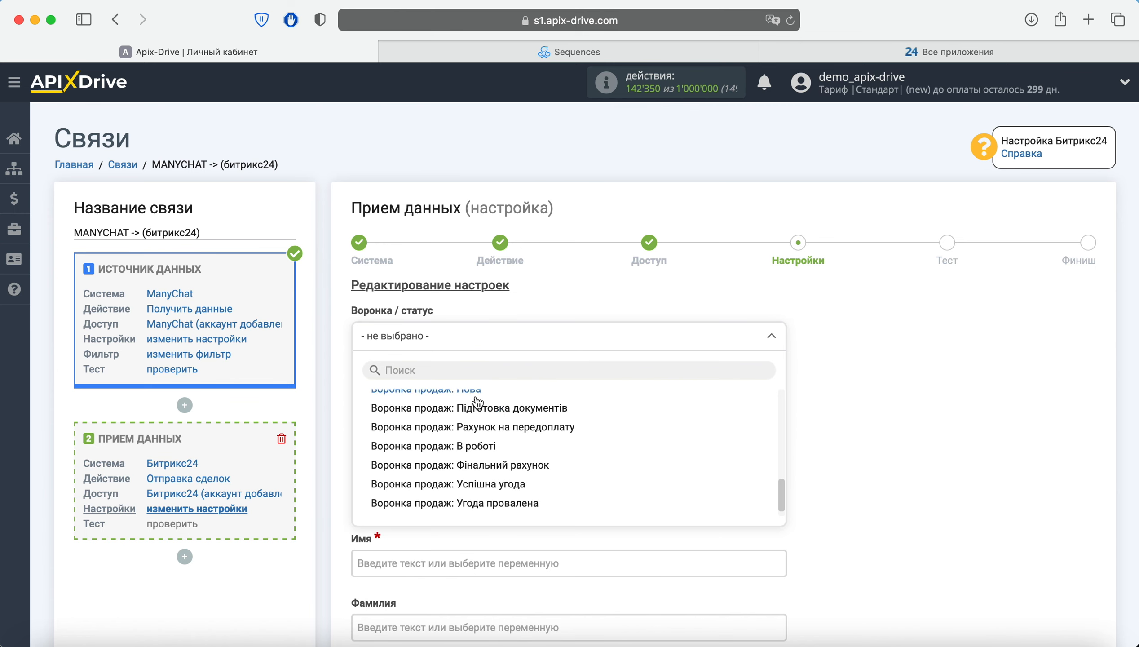
{"action": "left_click", "coordinate": [473, 396]}
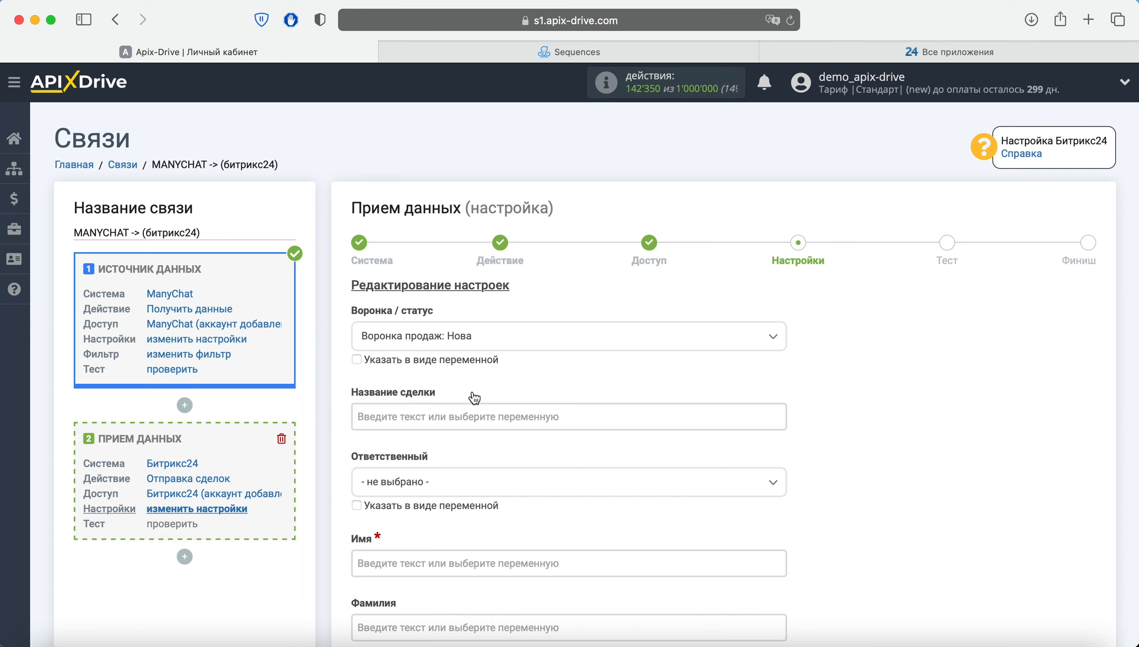
Insert the ManyChat id variable into the Название сделки field.
{"action": "left_click", "coordinate": [470, 409]}
{"action": "scroll", "coordinate": [470, 408], "scroll_direction": "down", "scroll_amount": 5}
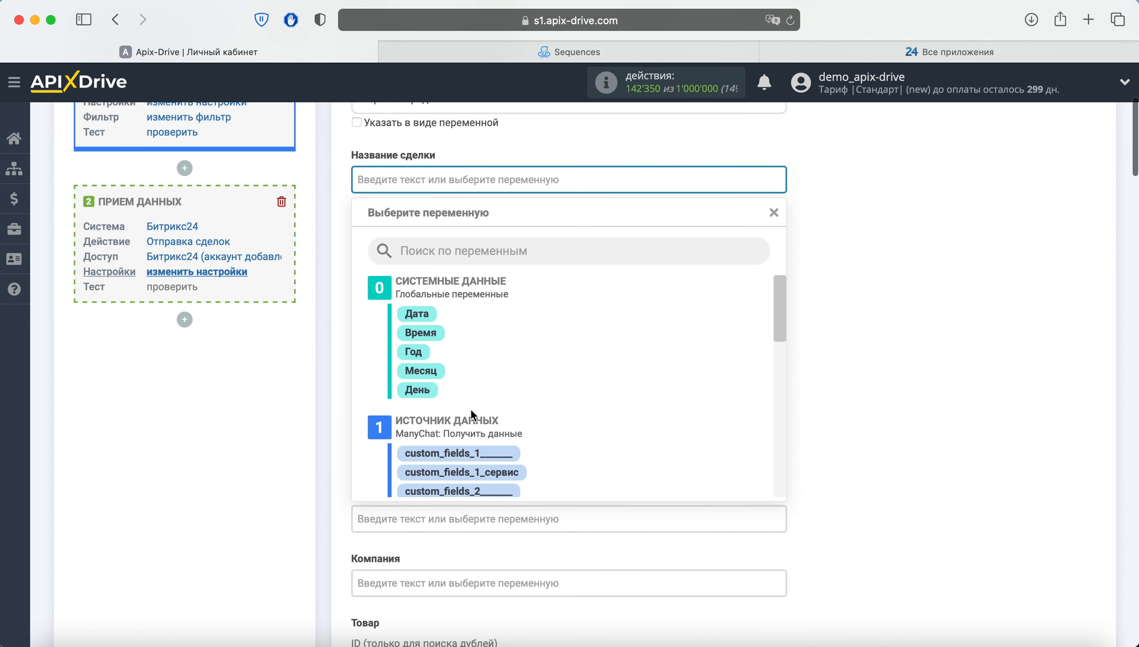
{"action": "scroll", "coordinate": [470, 408], "scroll_direction": "down", "scroll_amount": 2}
{"action": "scroll", "coordinate": [472, 414], "scroll_direction": "down", "scroll_amount": 3}
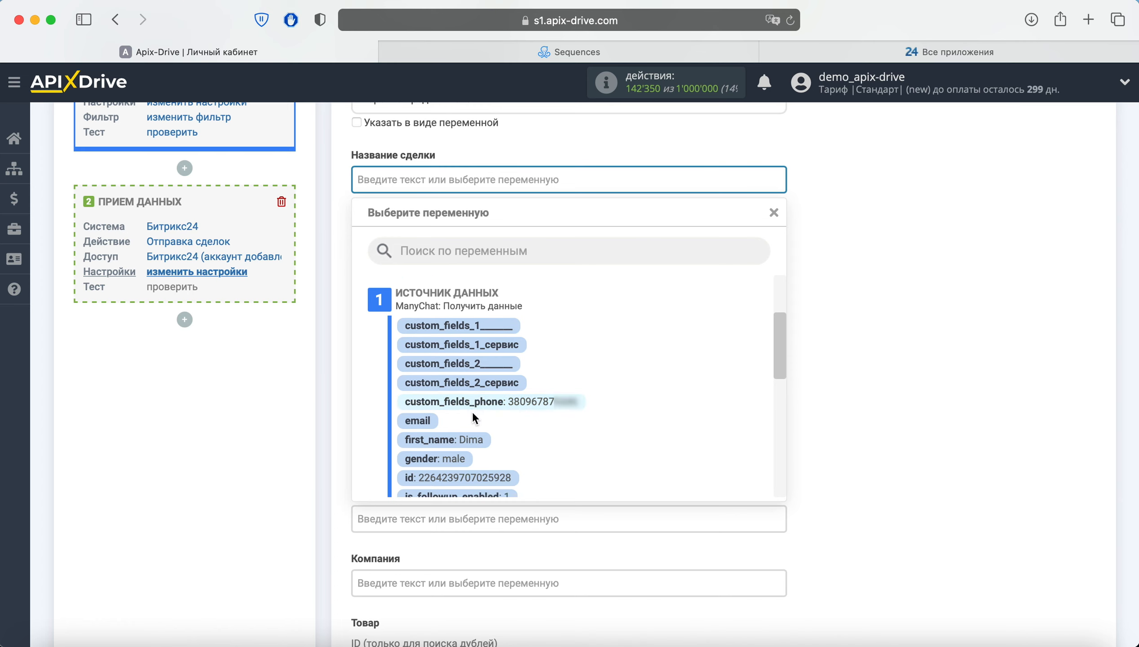
{"action": "left_click", "coordinate": [487, 477]}
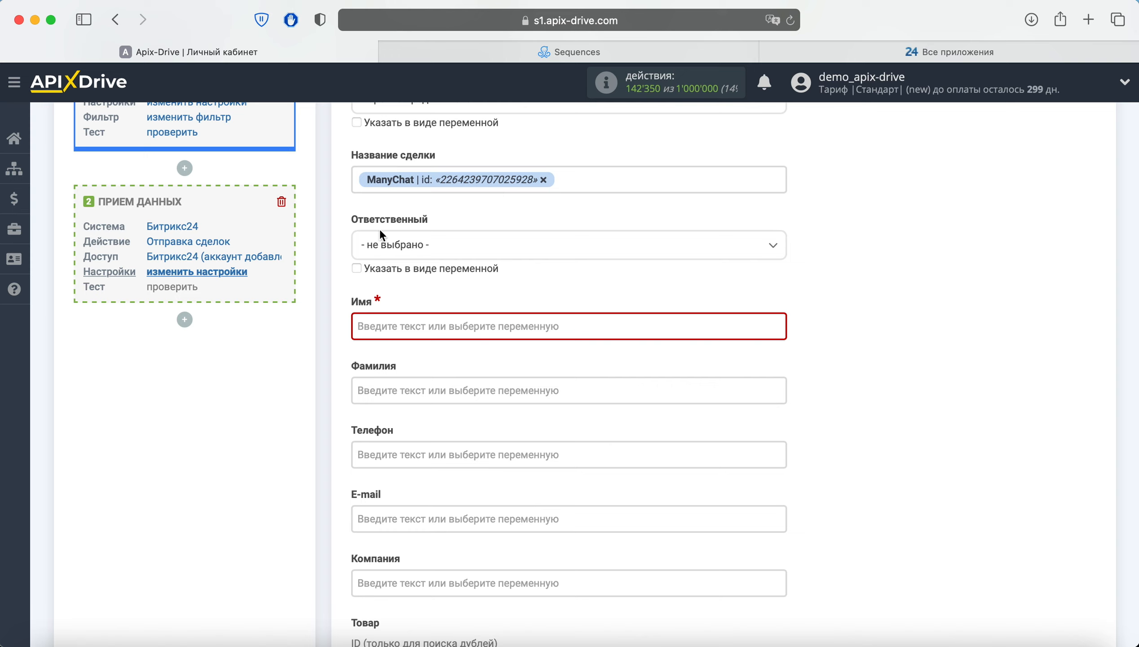
Add the text "Обращение из ManyChat" before the id variable in Название сделки.
{"action": "left_click", "coordinate": [359, 179]}
{"action": "type", "text": "Обращение из"}
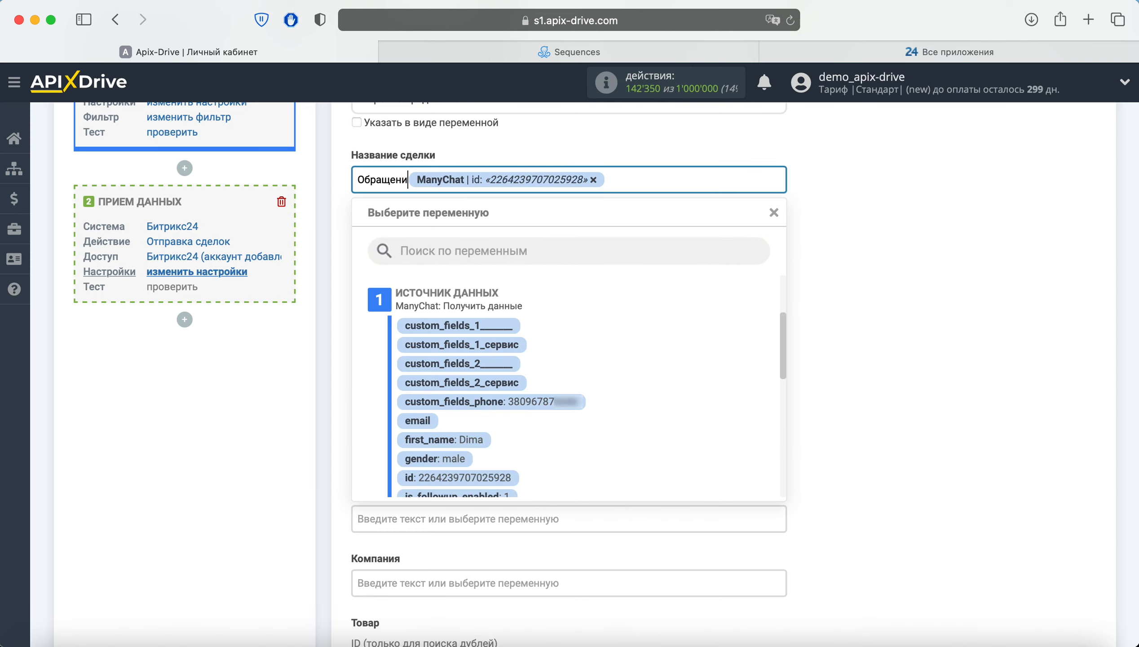
{"action": "type", "text": " Man"}
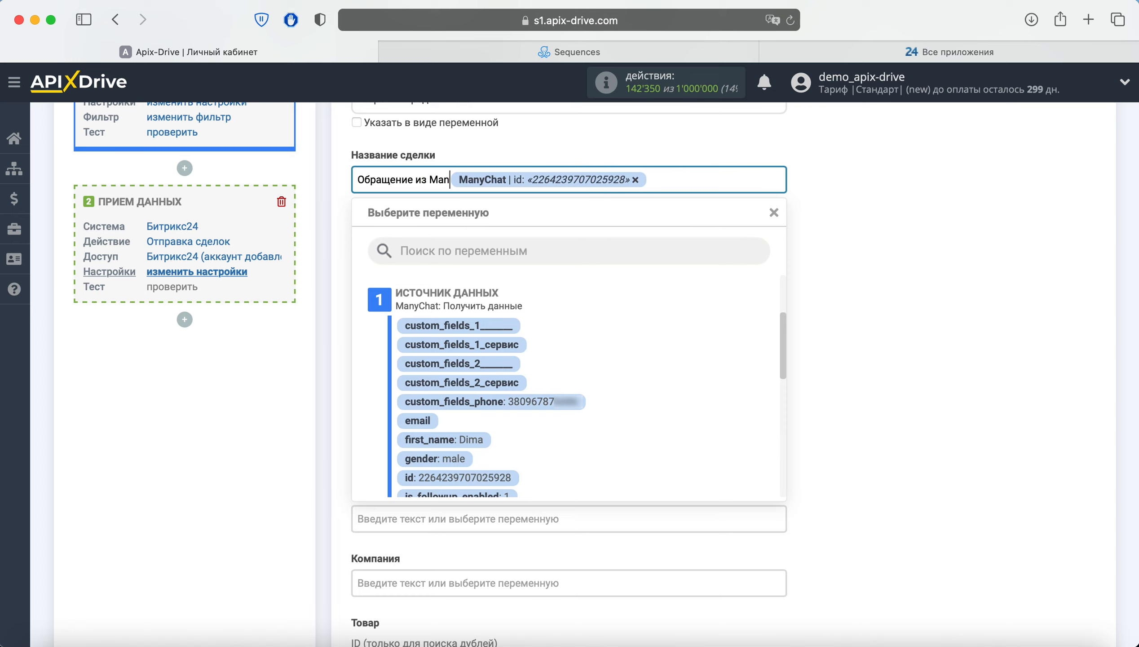
{"action": "type", "text": "yChat"}
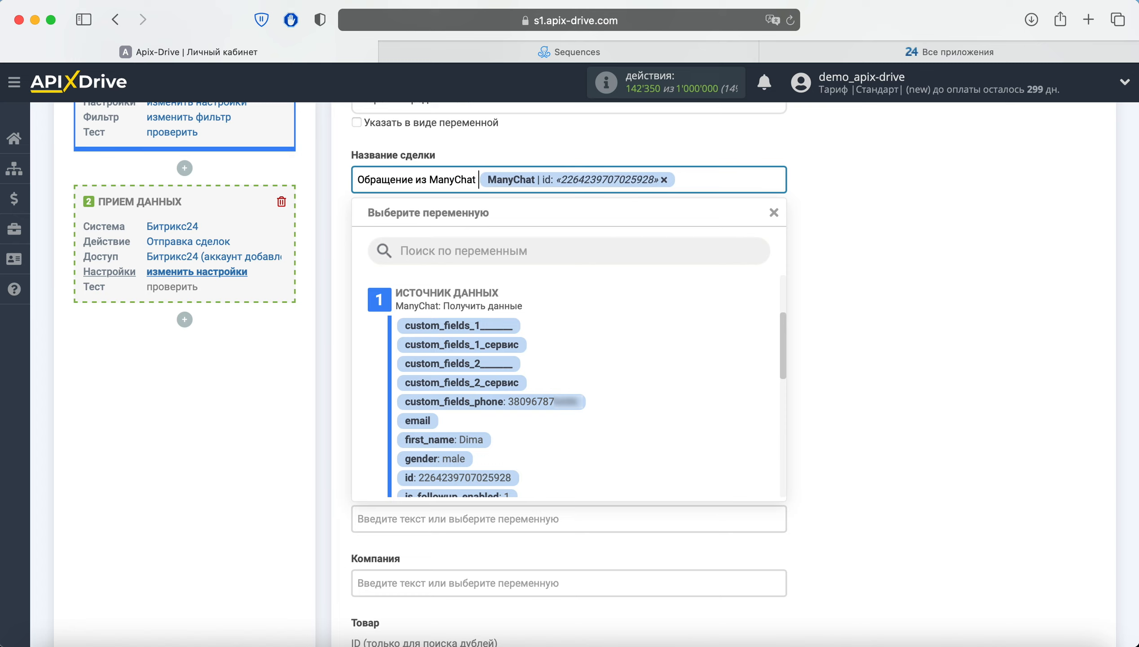
{"action": "left_click", "coordinate": [845, 246]}
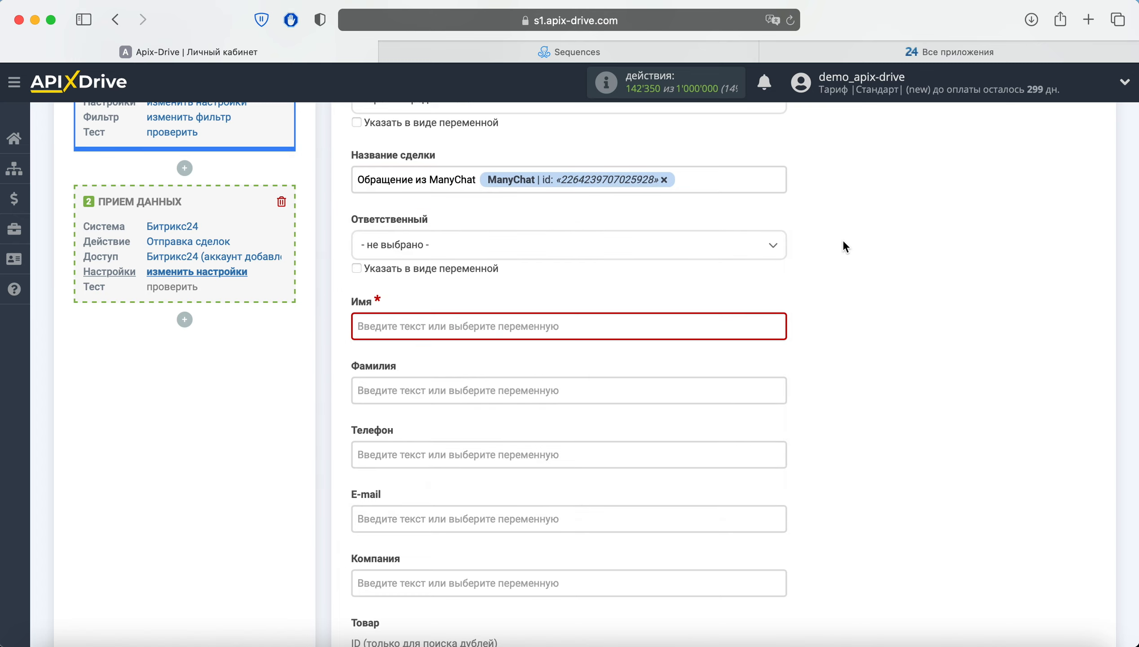
Fill the required Имя field with the ManyChat first_name variable.
{"action": "left_click", "coordinate": [530, 326]}
{"action": "scroll", "coordinate": [524, 337], "scroll_direction": "down", "scroll_amount": 2}
{"action": "scroll", "coordinate": [524, 332], "scroll_direction": "down", "scroll_amount": 1}
{"action": "left_click", "coordinate": [459, 468]}
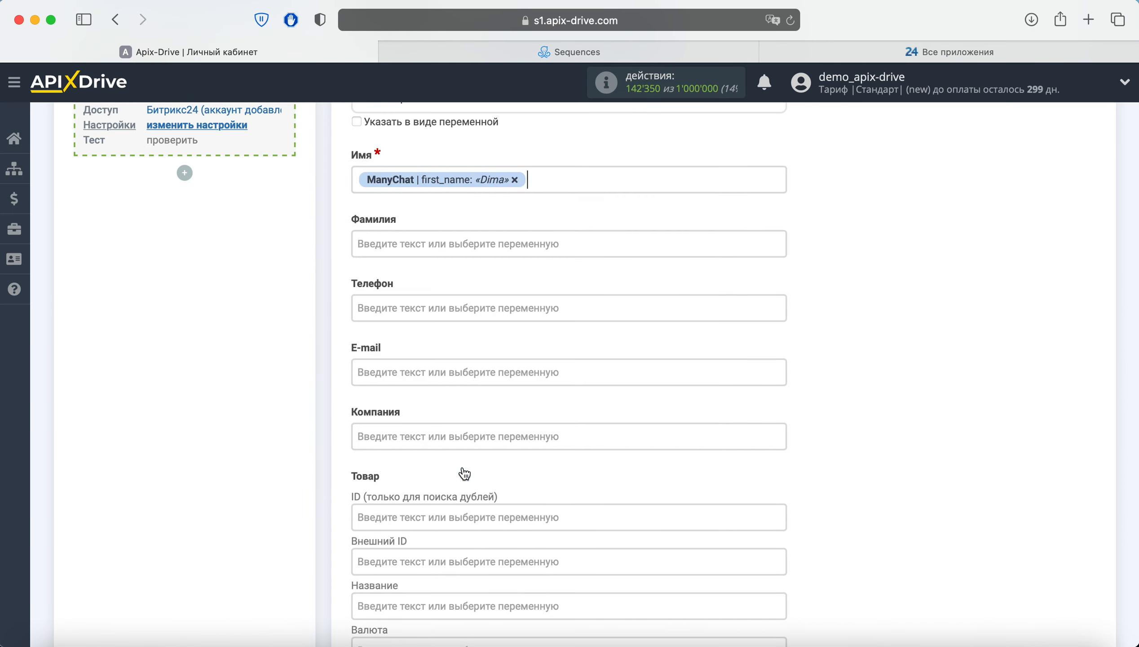
Fill the Телефон field with the ManyChat custom_fields_phone variable.
{"action": "left_click", "coordinate": [441, 312]}
{"action": "scroll", "coordinate": [579, 384], "scroll_direction": "down", "scroll_amount": 2}
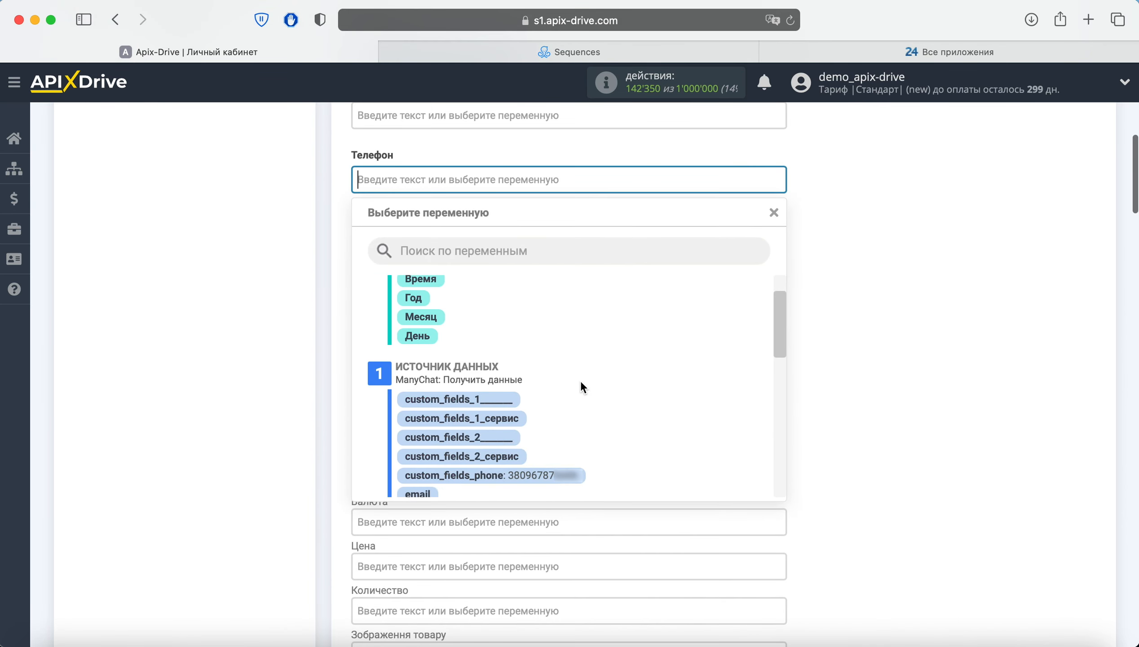
{"action": "left_click", "coordinate": [526, 470]}
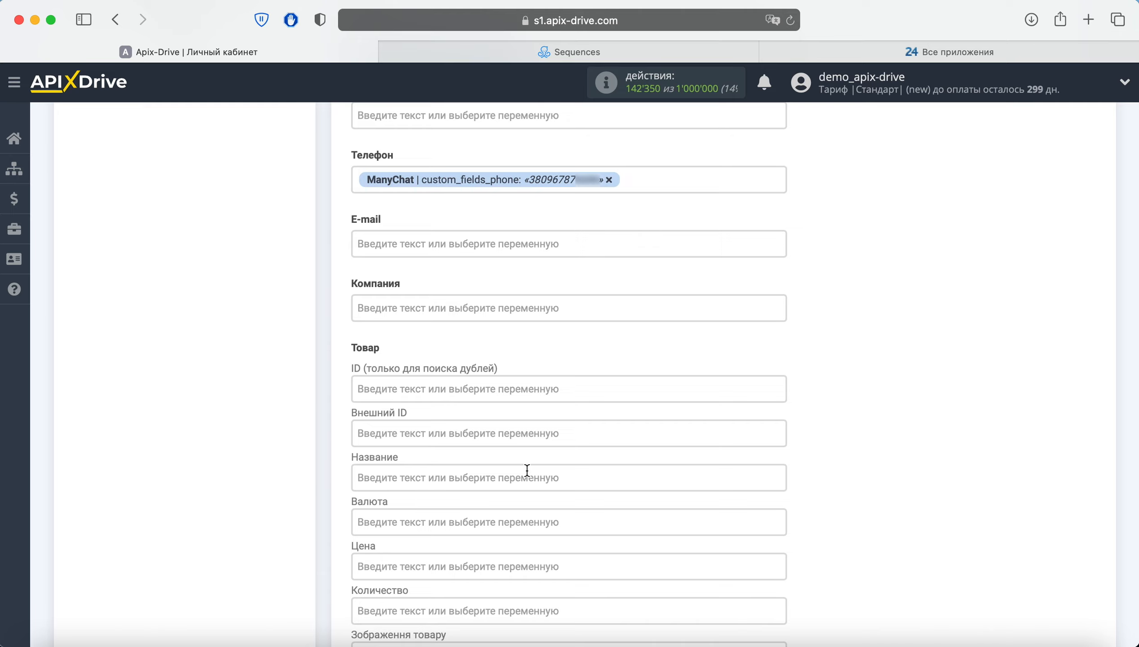
Accept the deal field settings with the remaining fields left empty and send the test data to Битрикс24.
{"action": "scroll", "coordinate": [527, 470], "scroll_direction": "down", "scroll_amount": 15}
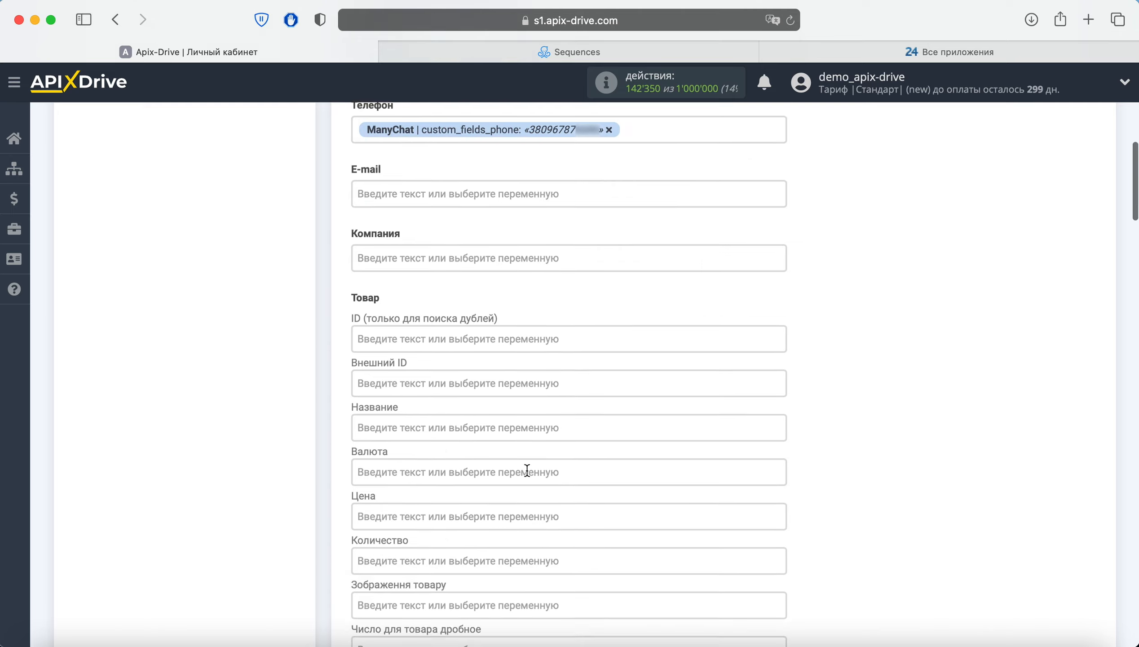
{"action": "scroll", "coordinate": [527, 470], "scroll_direction": "down", "scroll_amount": 15}
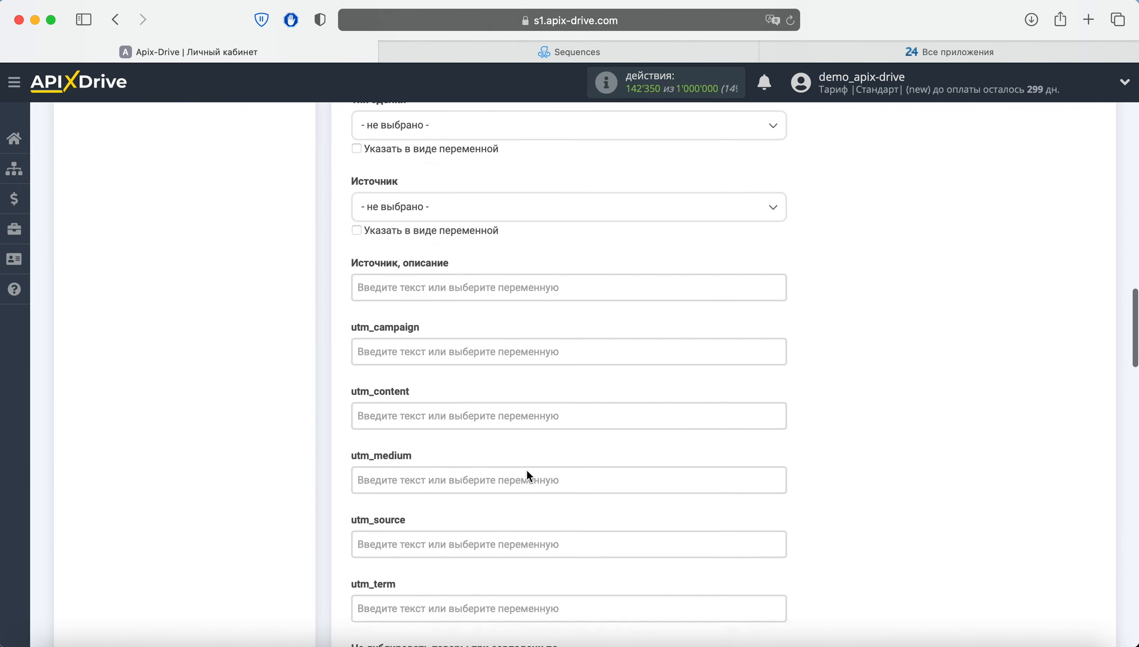
{"action": "scroll", "coordinate": [527, 470], "scroll_direction": "down", "scroll_amount": 15}
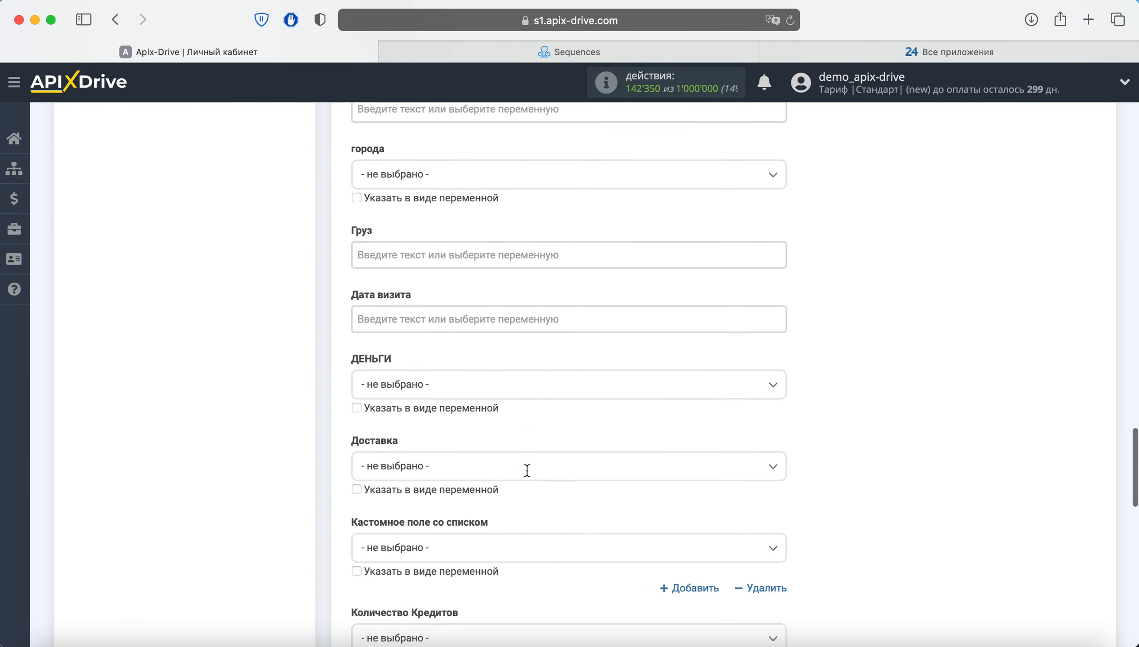
{"action": "scroll", "coordinate": [526, 470], "scroll_direction": "down", "scroll_amount": 5}
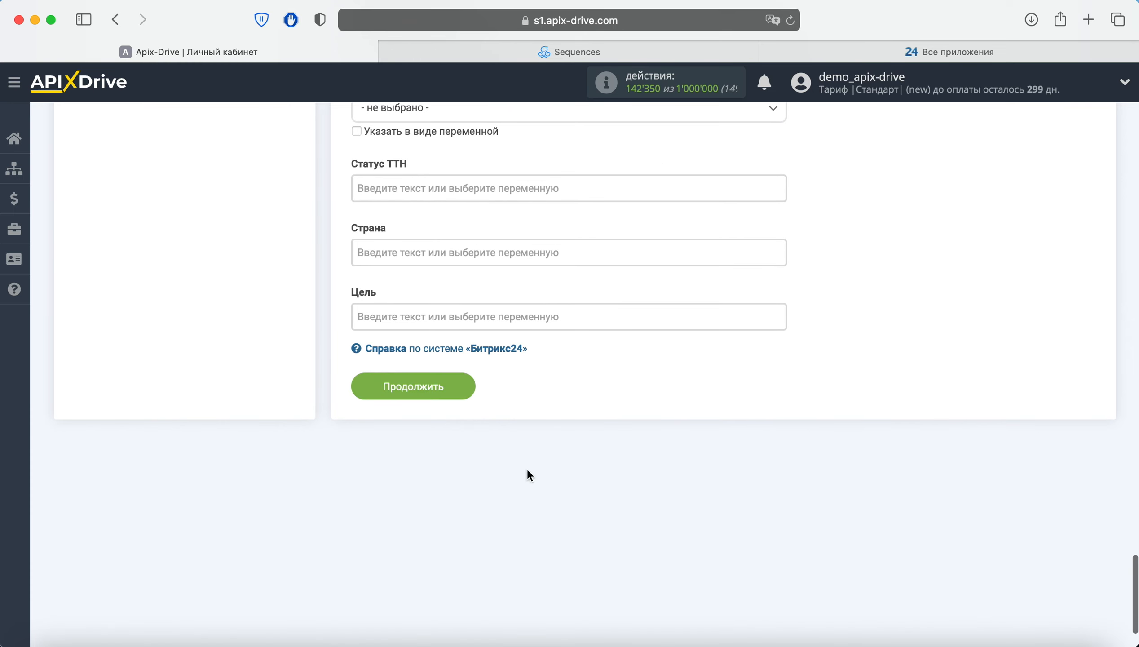
{"action": "left_click", "coordinate": [406, 384]}
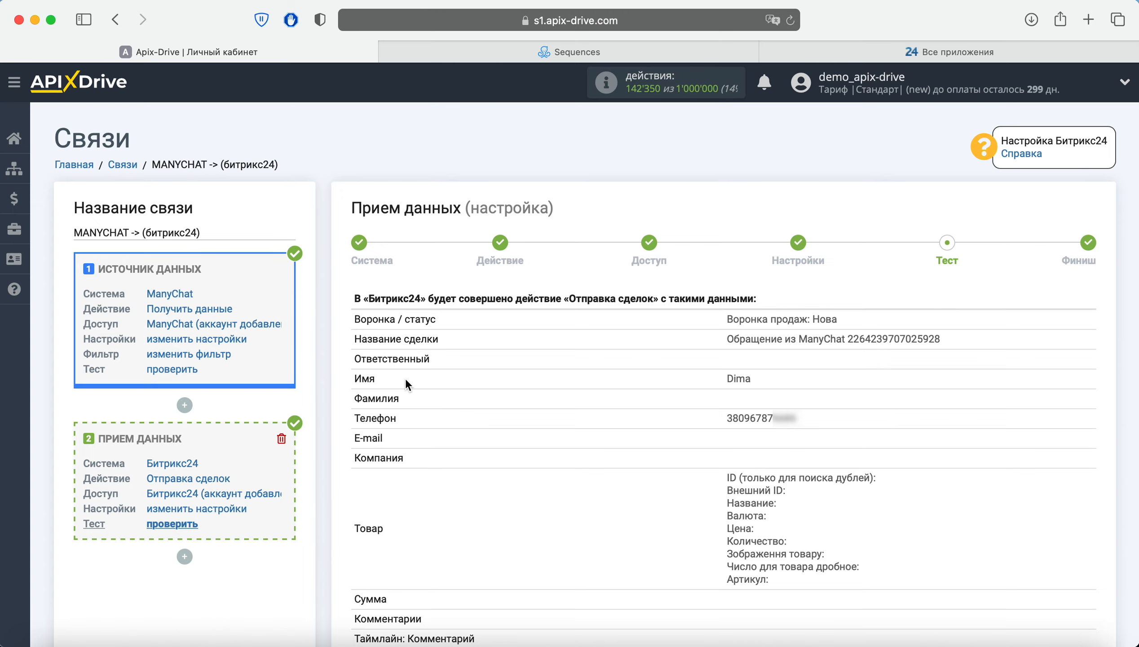
{"action": "scroll", "coordinate": [405, 377], "scroll_direction": "down", "scroll_amount": 20}
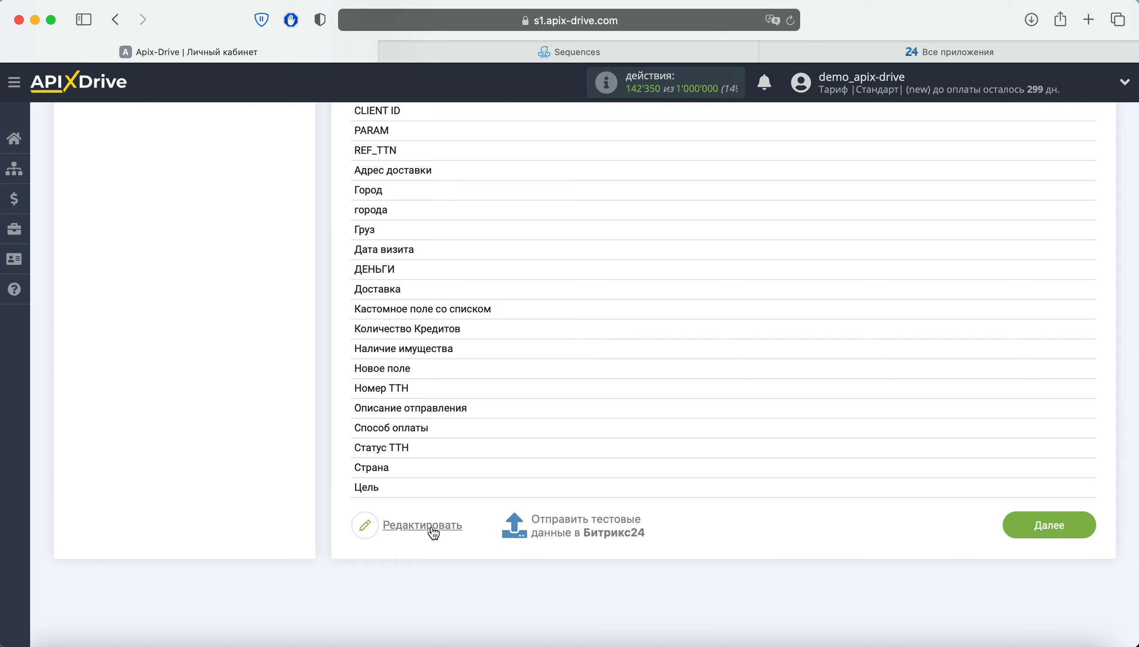
{"action": "left_click", "coordinate": [568, 526]}
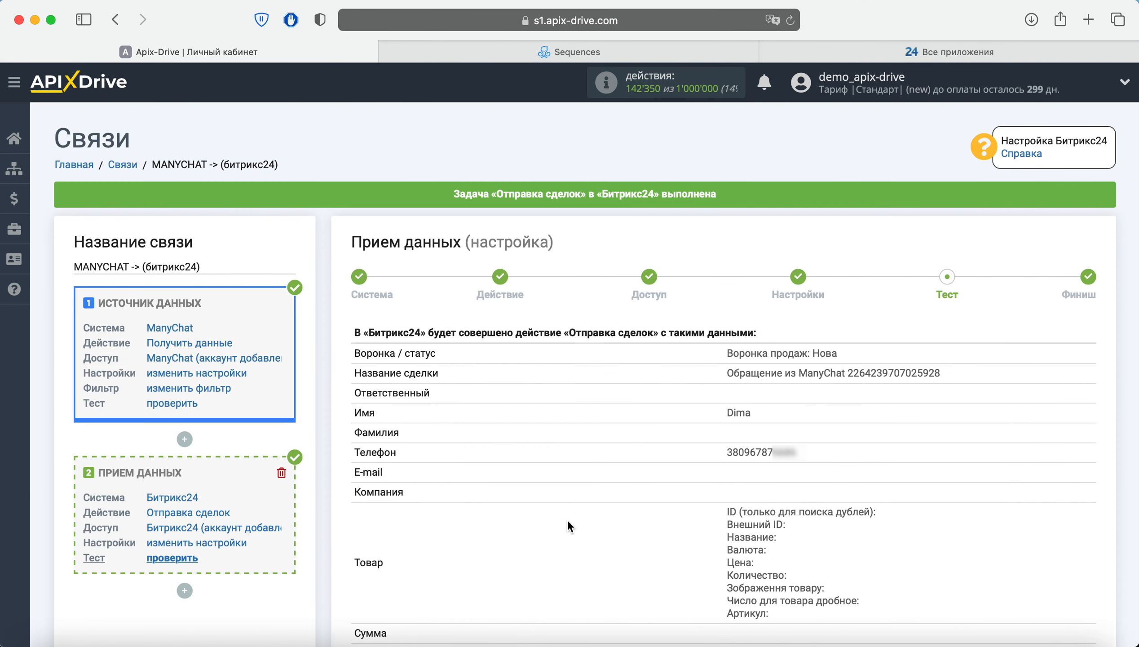
Switch to Bitrix24, close the app pages, reload the Сделки board and open the "Обращение из ManyChat" deal in the Нова stage.
{"action": "left_click", "coordinate": [881, 52]}
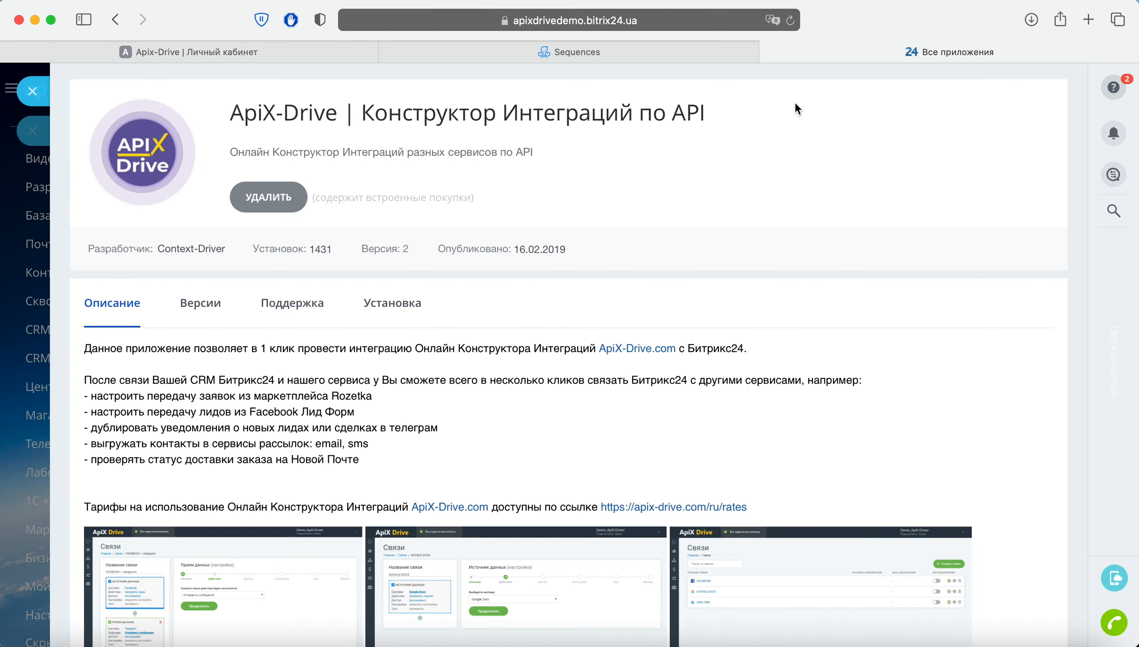
{"action": "left_click", "coordinate": [26, 93]}
{"action": "left_click", "coordinate": [27, 92]}
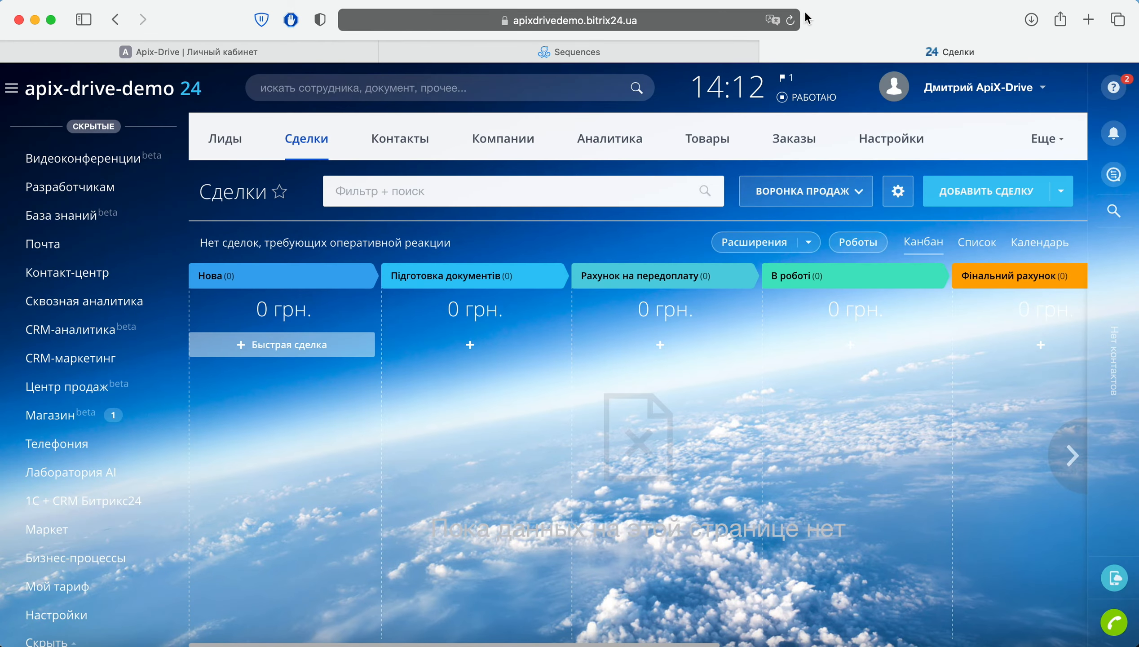
{"action": "left_click", "coordinate": [791, 20]}
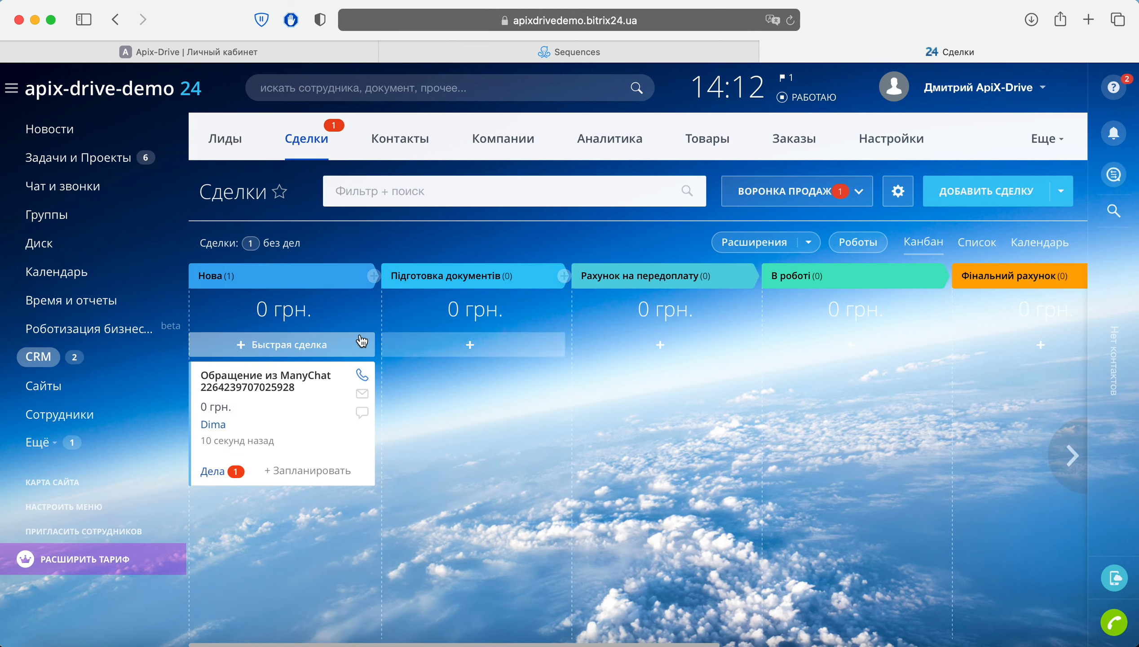
{"action": "left_click", "coordinate": [309, 376]}
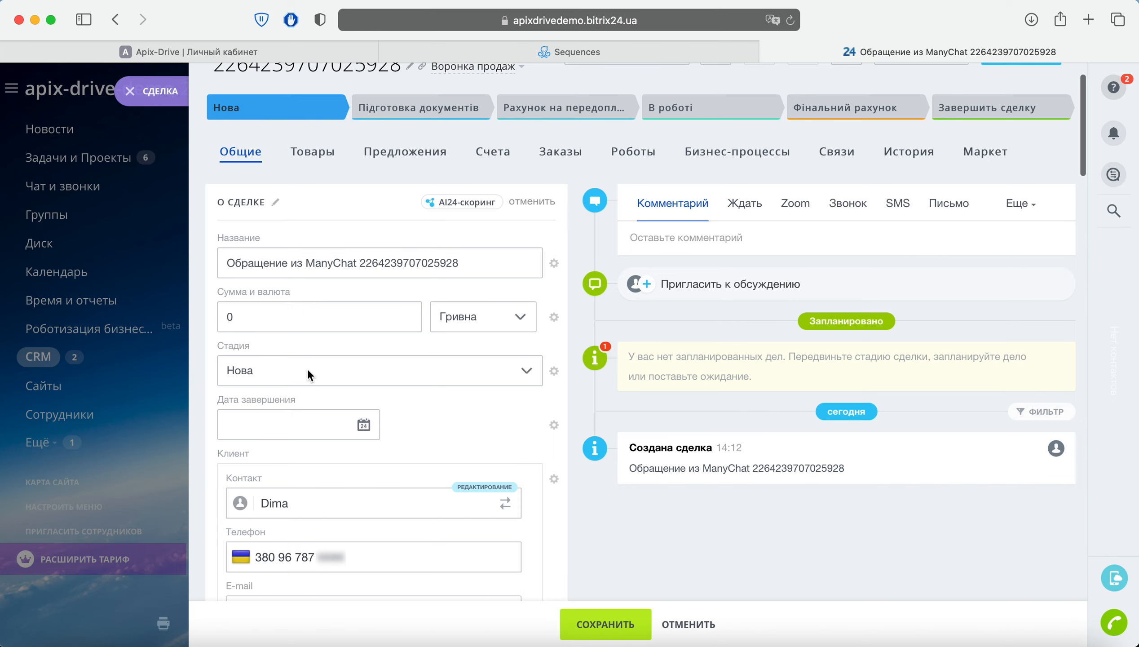
Return to ApiX-Drive, finish the data reception setup and enable automatic updating for the connection.
{"action": "left_click", "coordinate": [243, 54]}
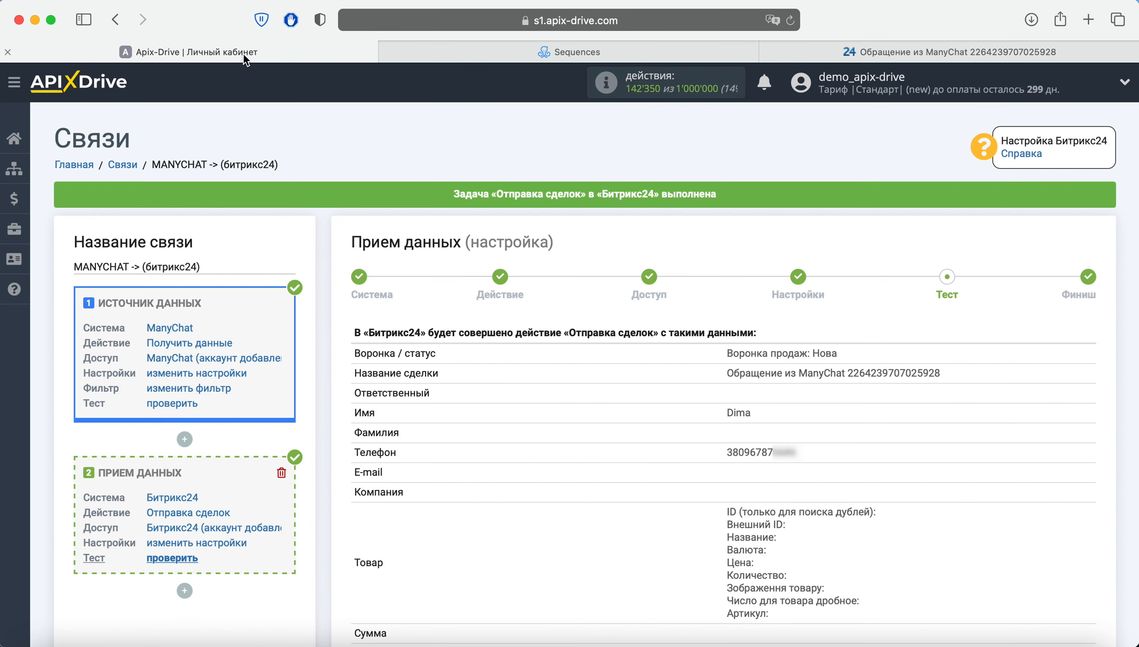
{"action": "scroll", "coordinate": [1054, 395], "scroll_direction": "down", "scroll_amount": 15}
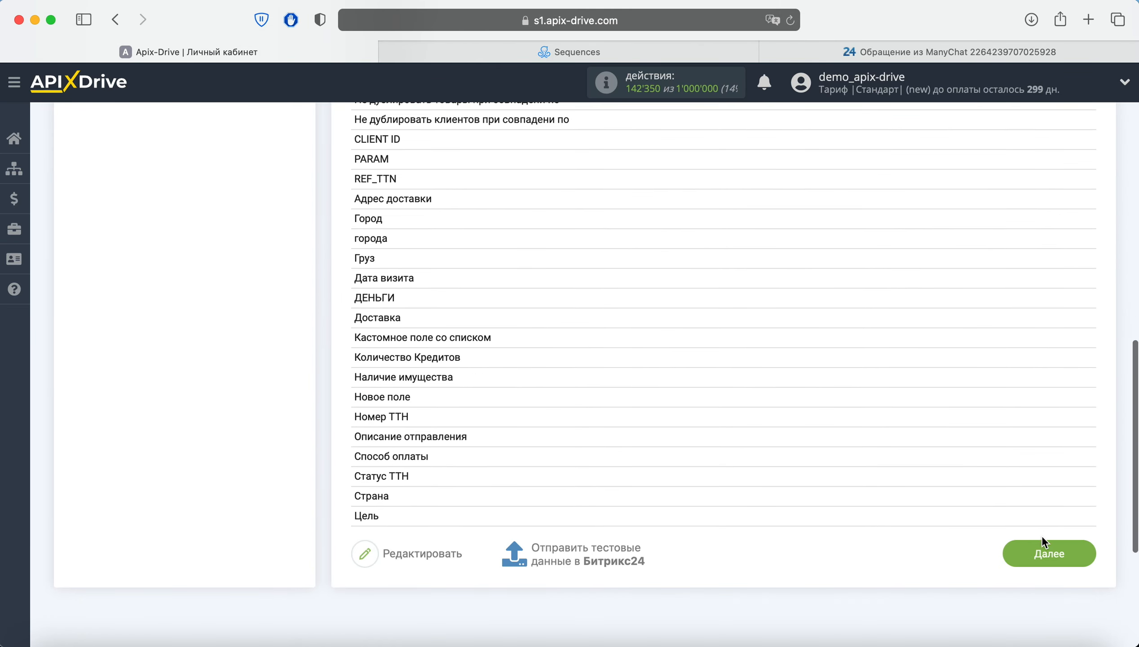
{"action": "left_click", "coordinate": [1040, 549]}
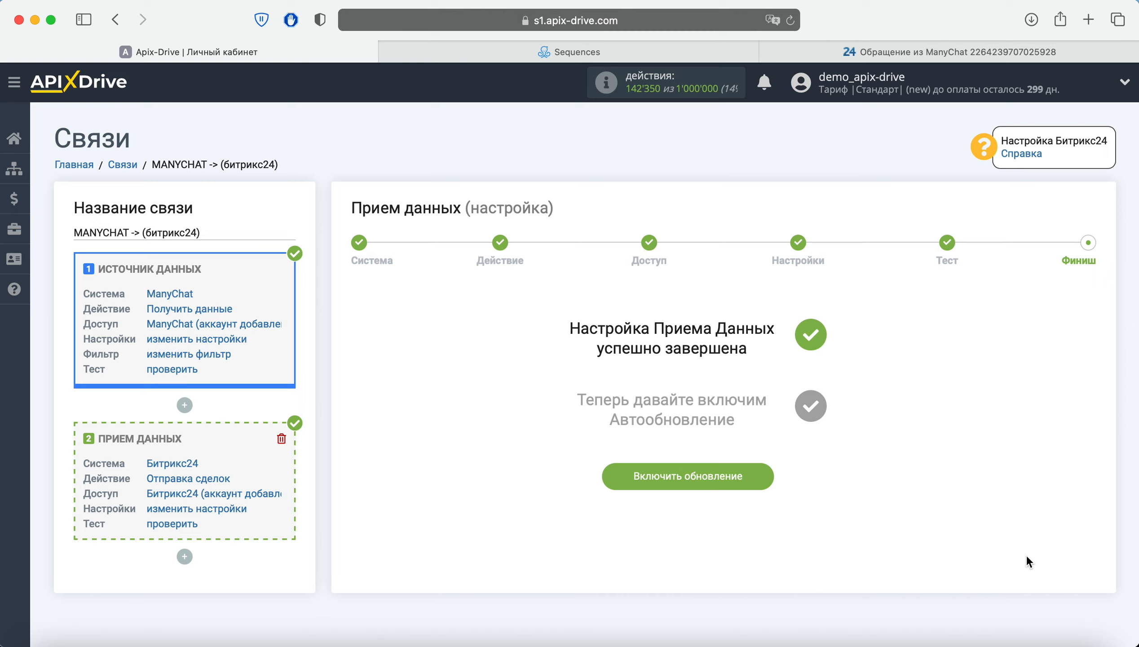
{"action": "left_click", "coordinate": [762, 485]}
Set the update interval of the MANYCHAT -> (битрикс24) connection to 5 минут and save its settings.
{"action": "left_click", "coordinate": [1077, 260]}
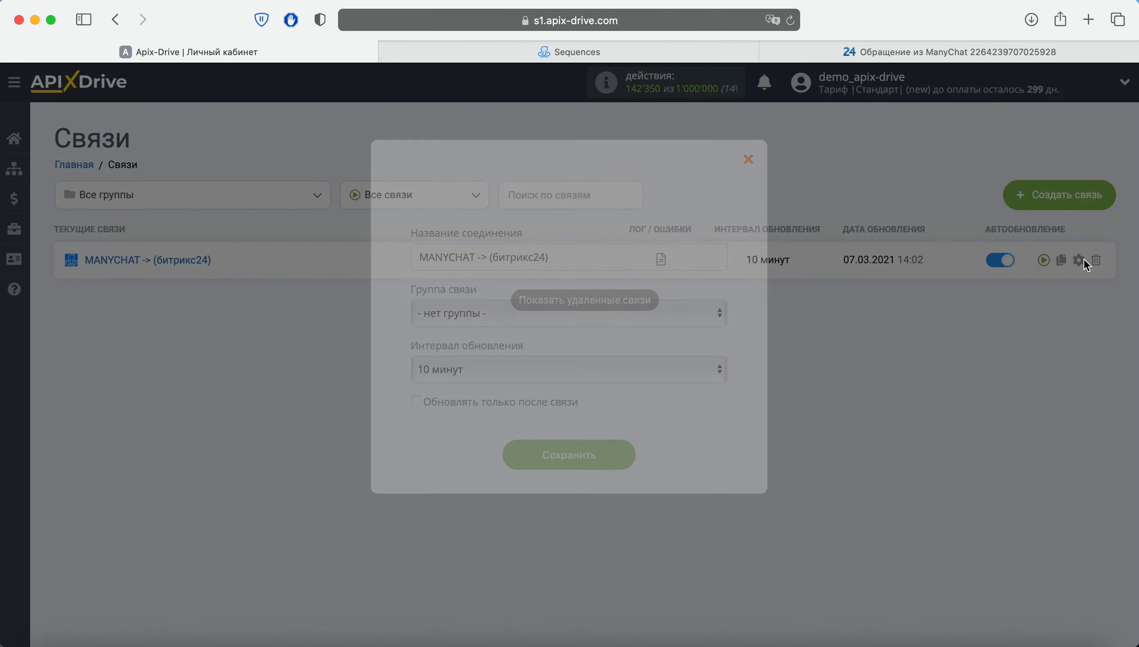
{"action": "left_click", "coordinate": [587, 366]}
{"action": "left_click", "coordinate": [578, 346]}
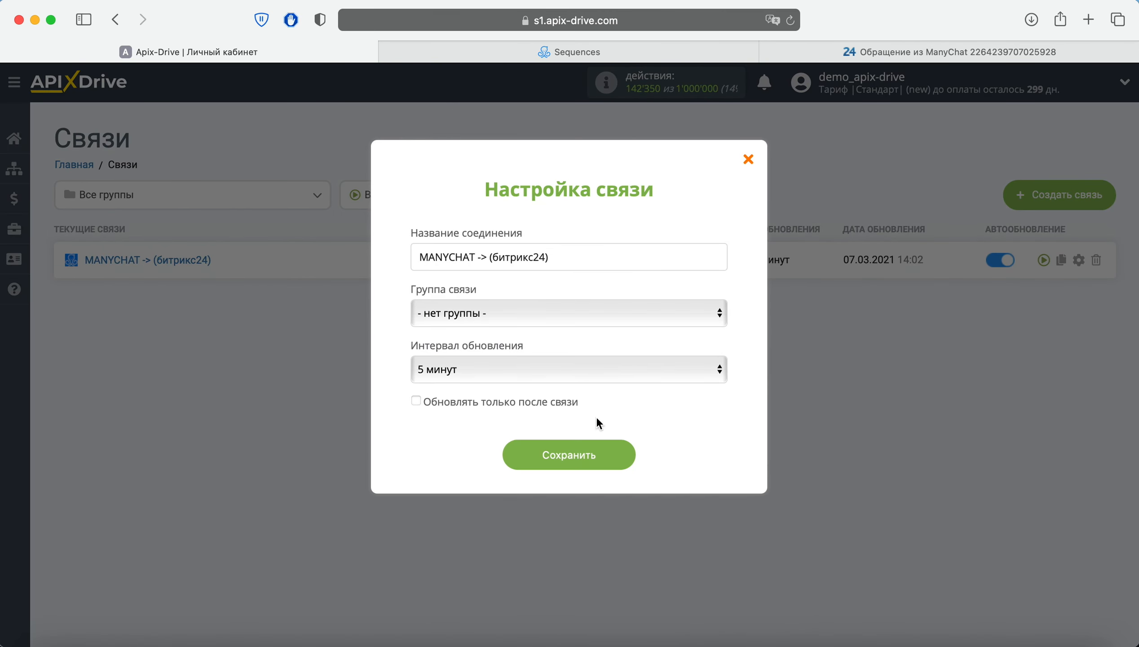
{"action": "left_click", "coordinate": [616, 454]}
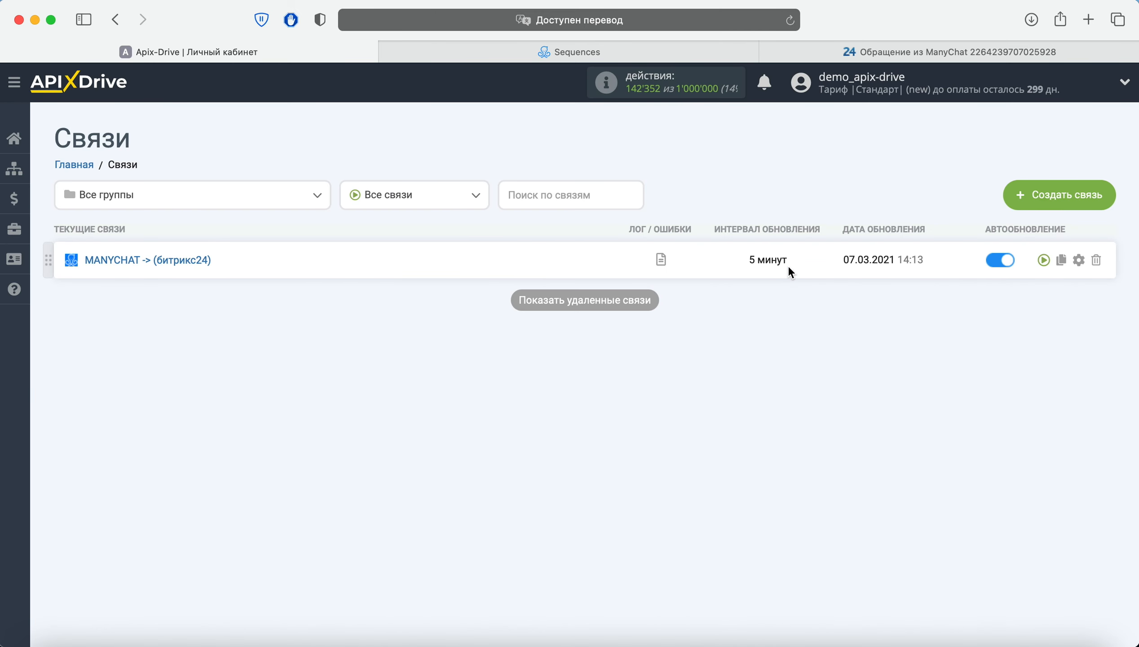